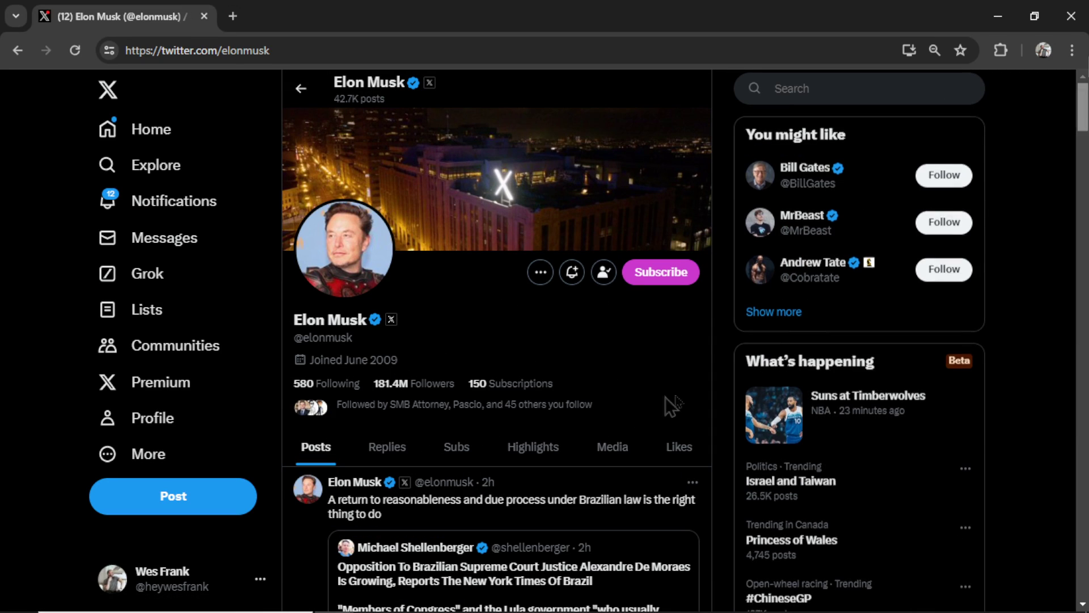
Open the user's '420 lines of code' post and read through its replies
scroll(665, 400, down, 5)
scroll(497, 341, down, 12)
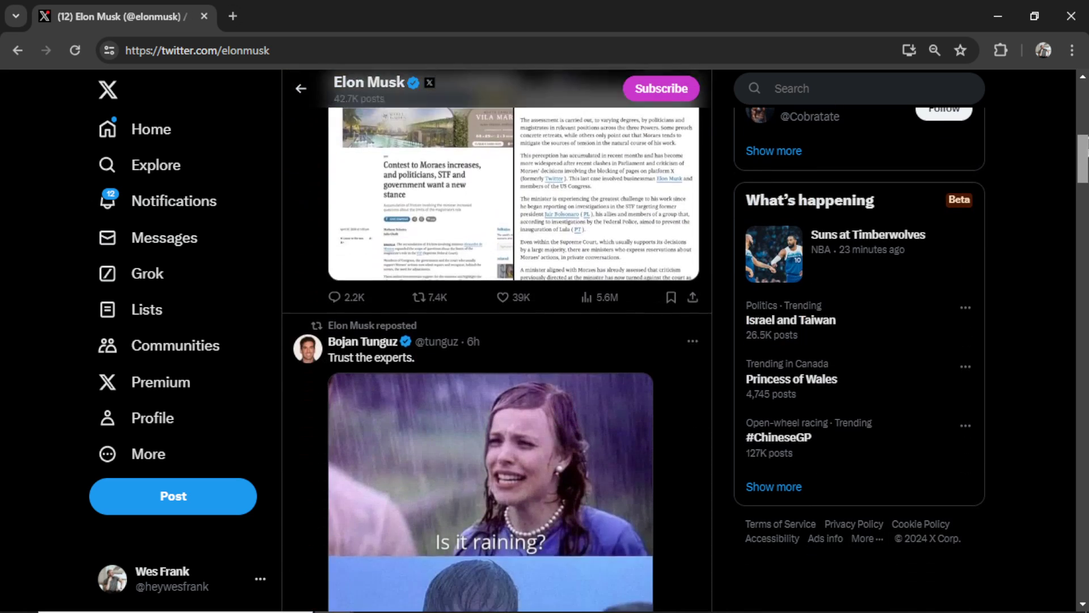
scroll(547, 221, down, 10)
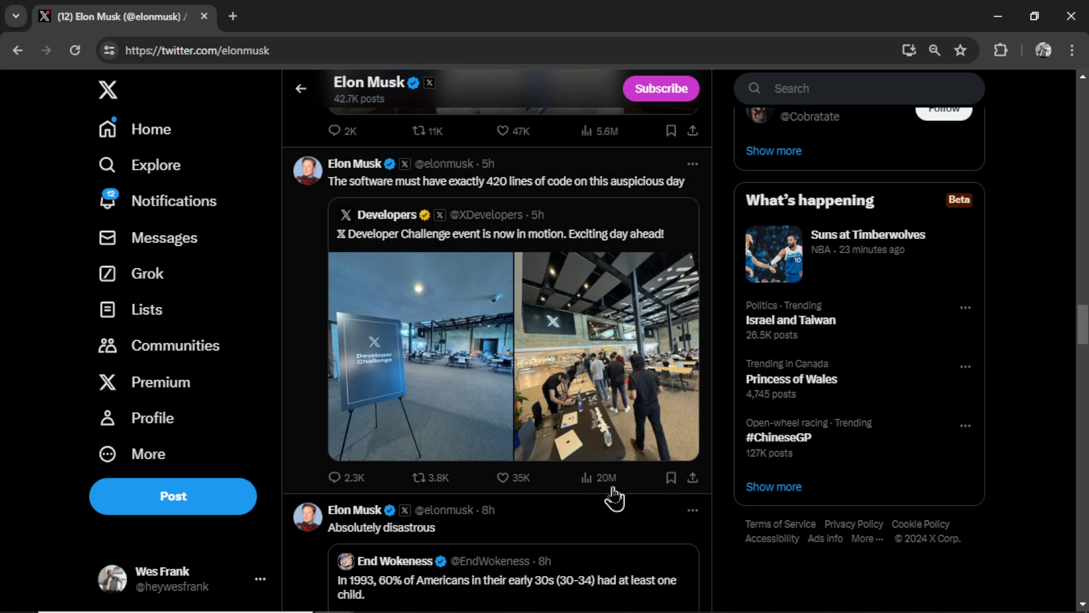
click(591, 309)
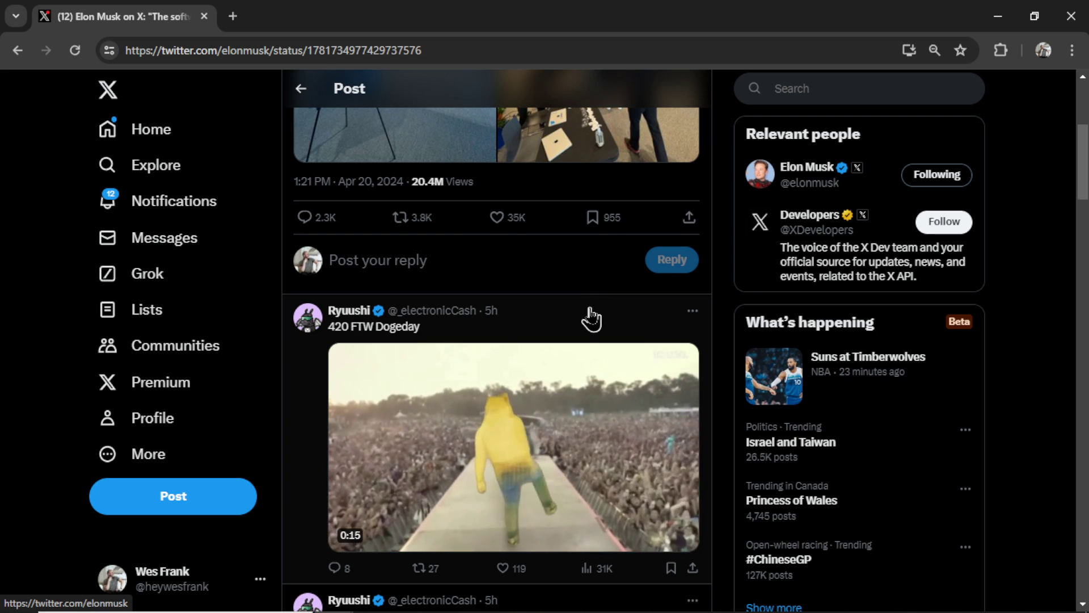
scroll(590, 341, down, 2)
scroll(599, 409, down, 2)
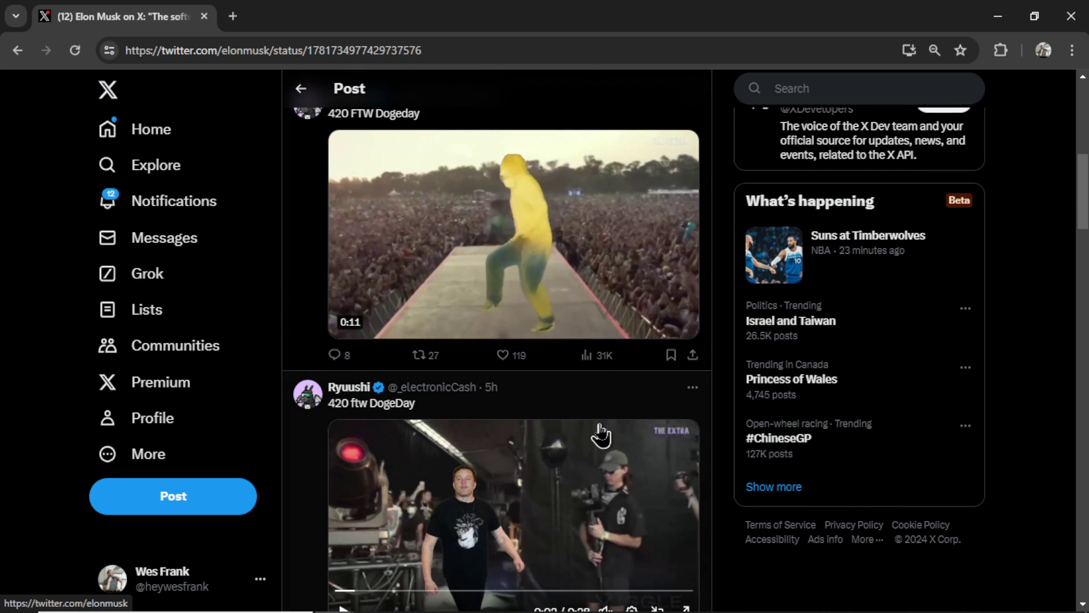
scroll(601, 436, down, 10)
scroll(602, 439, down, 1)
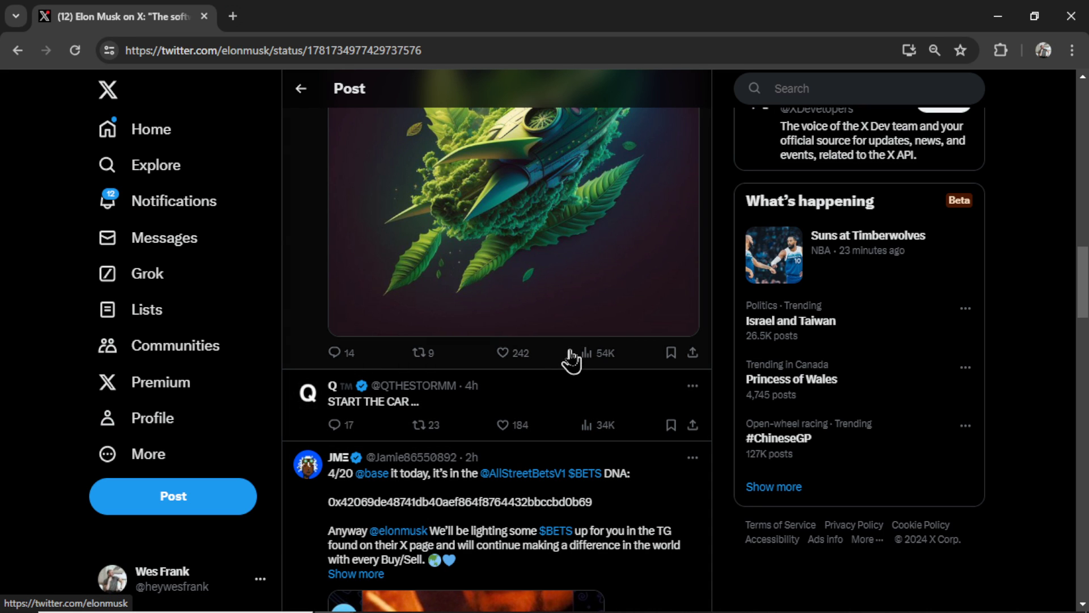
Visit a replying account's profile, skim its posts, then return to the post
click(334, 390)
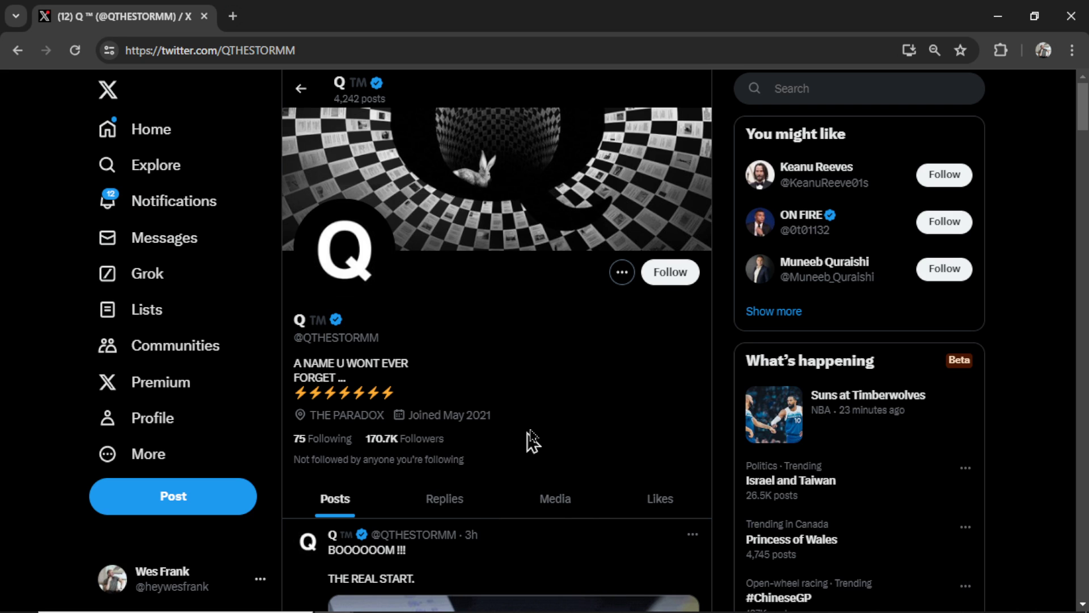
scroll(624, 432, down, 8)
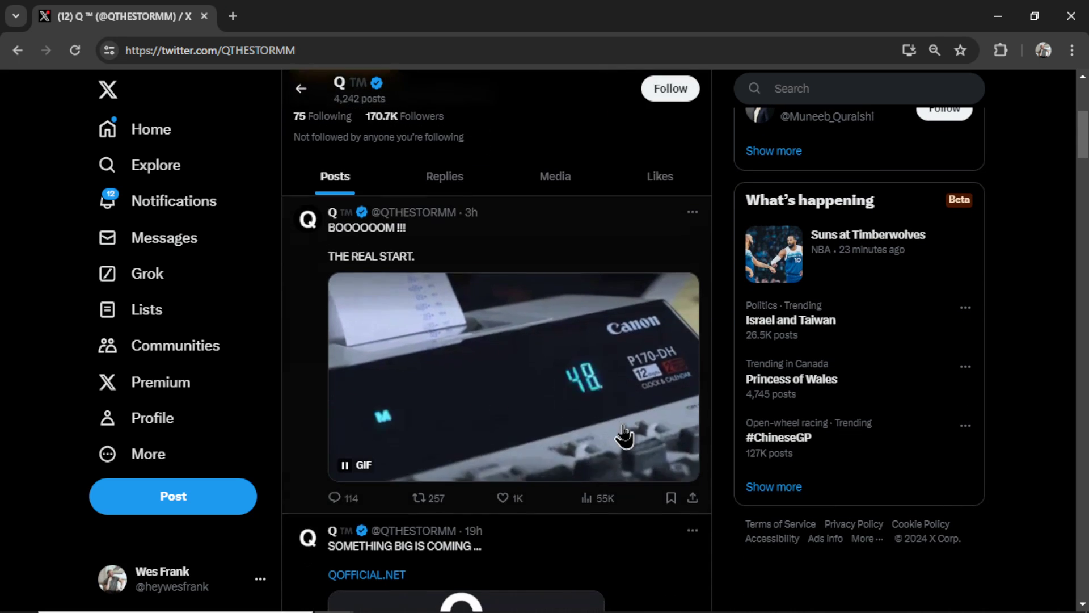
scroll(625, 436, down, 3)
key(alt+Left)
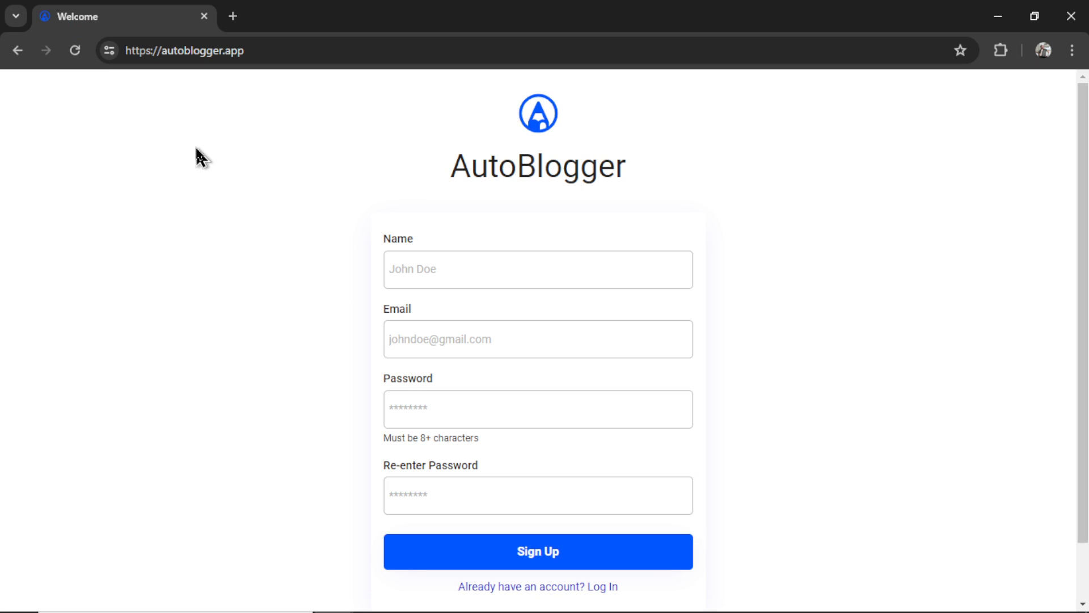
Go through the sign-up form's Name, Email, Password and Re-enter Password fields
click(658, 270)
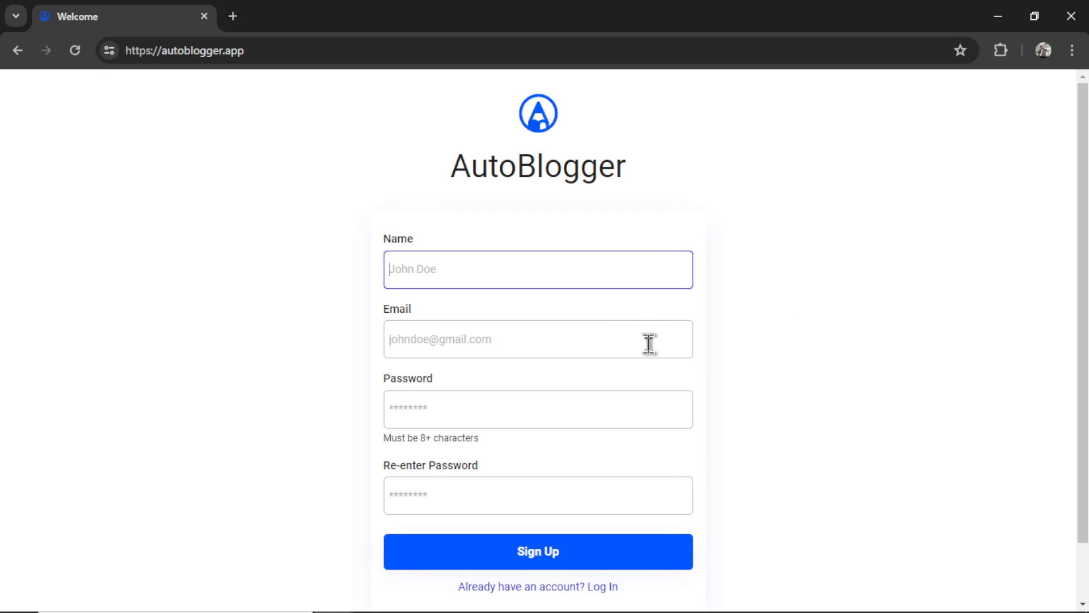
click(649, 344)
click(617, 419)
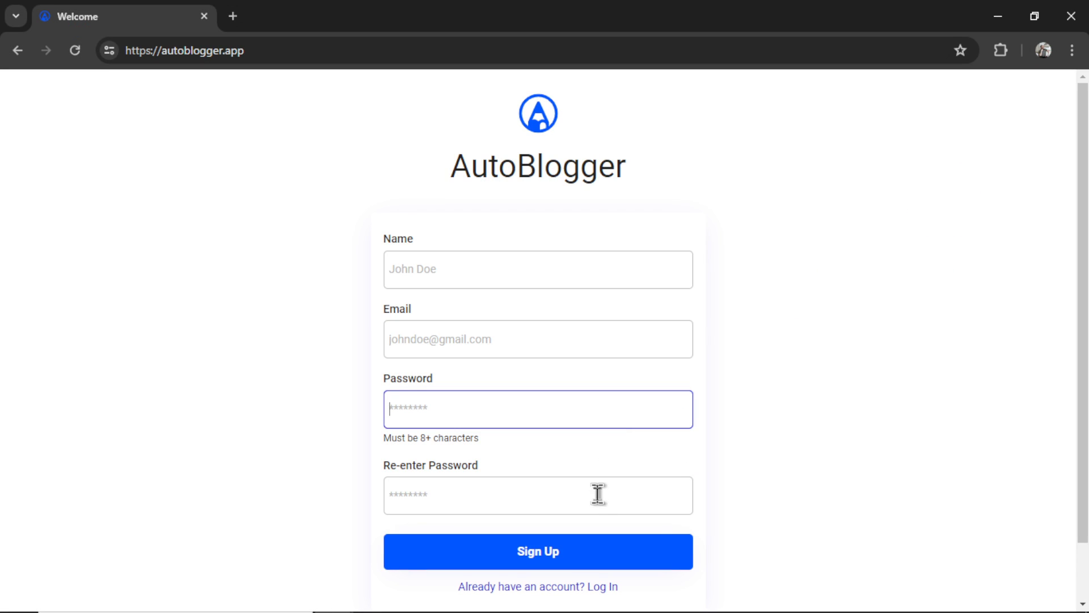
click(598, 493)
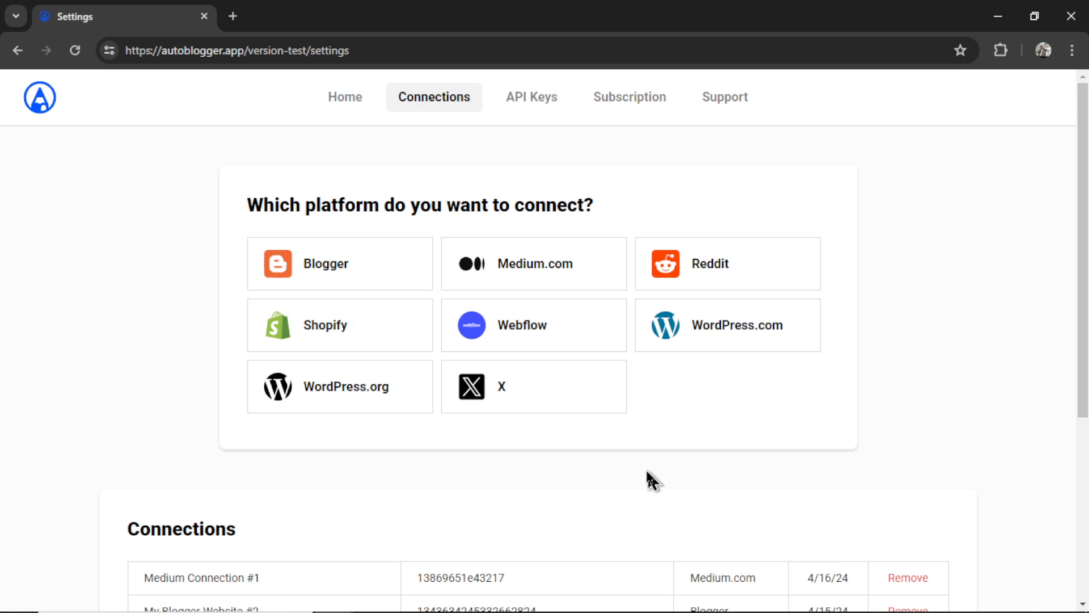
Choose X as the platform to connect and open its Developer Portal link in a new tab
click(564, 398)
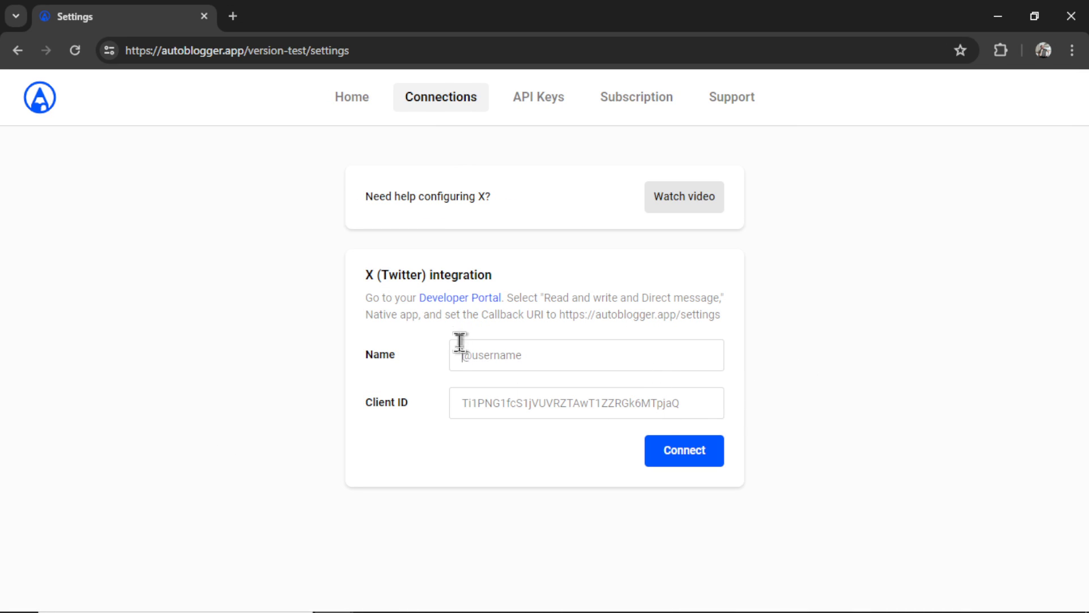
click(485, 299)
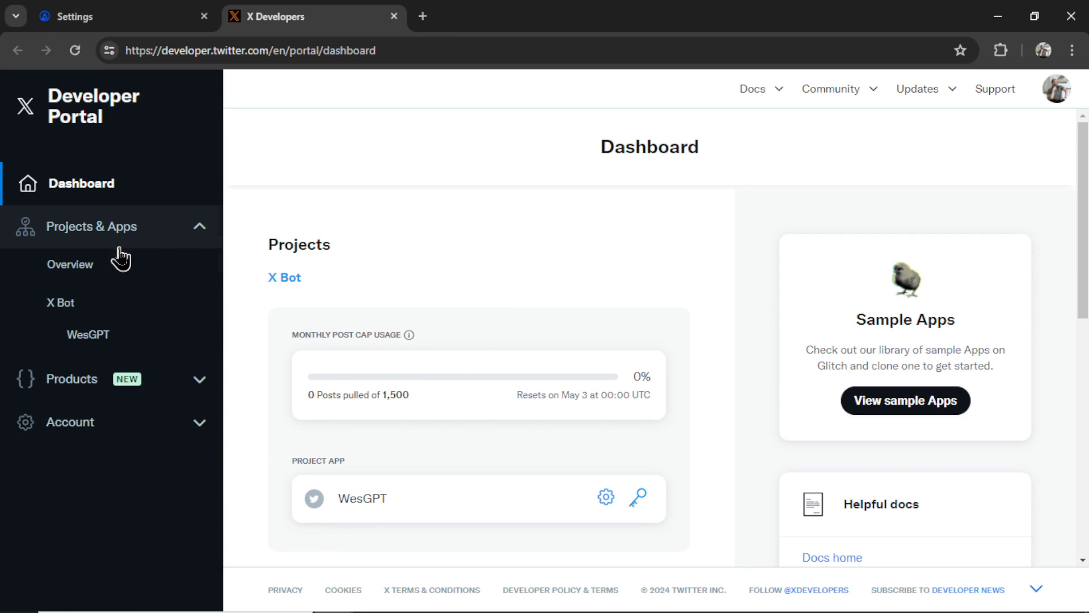
Go to the WesGPT app's settings from Projects & Apps and reach its user authentication section
click(122, 279)
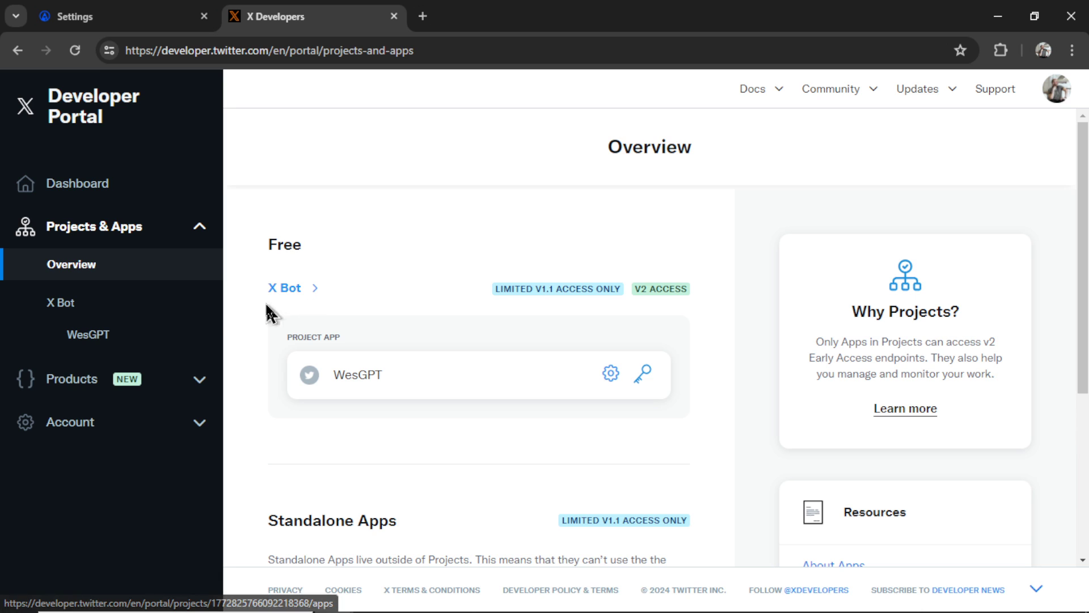
click(151, 352)
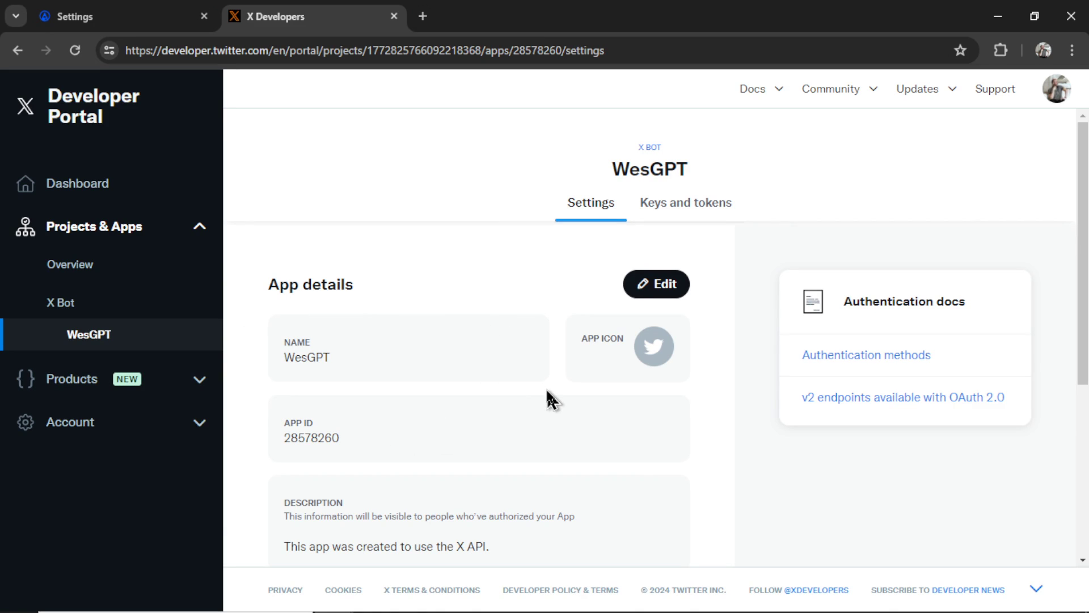
scroll(550, 397, down, 4)
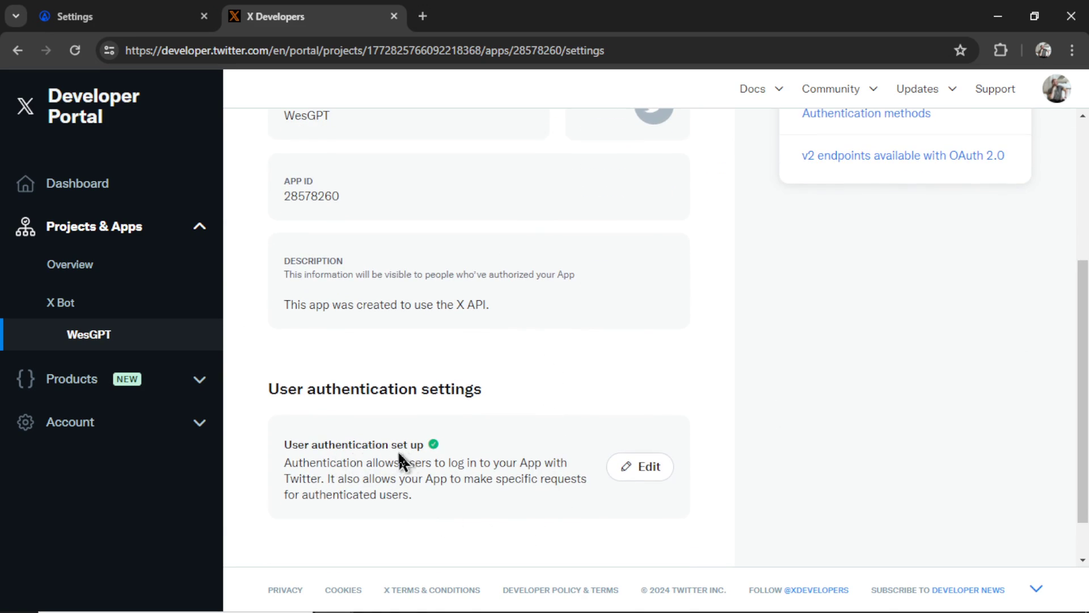
Edit WesGPT's user authentication, keeping Read and write and Direct message access and Native App type
click(655, 473)
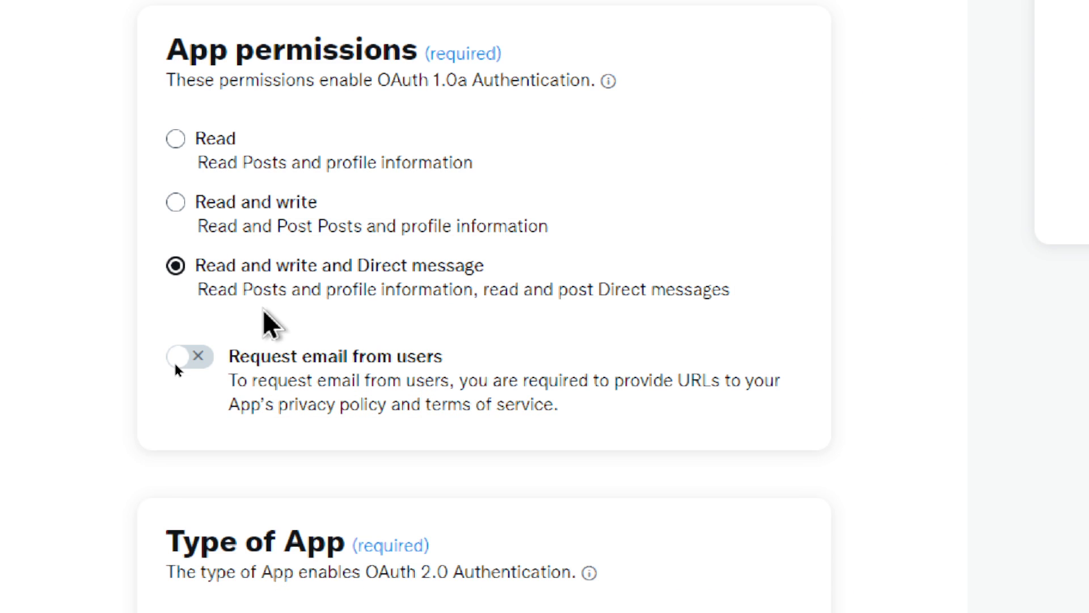
scroll(264, 310, down, 3)
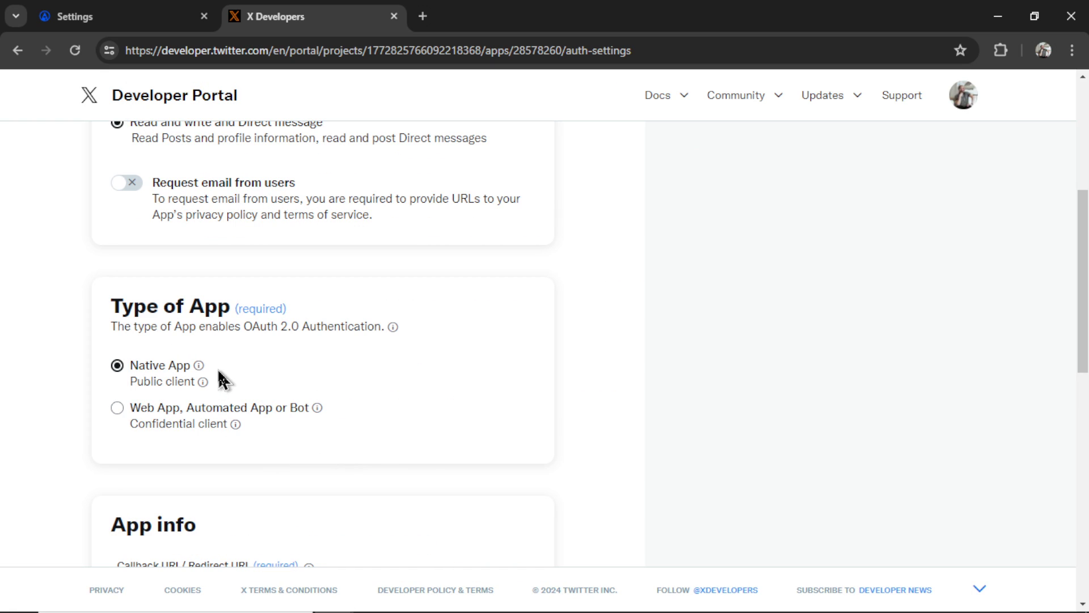
scroll(328, 267, down, 5)
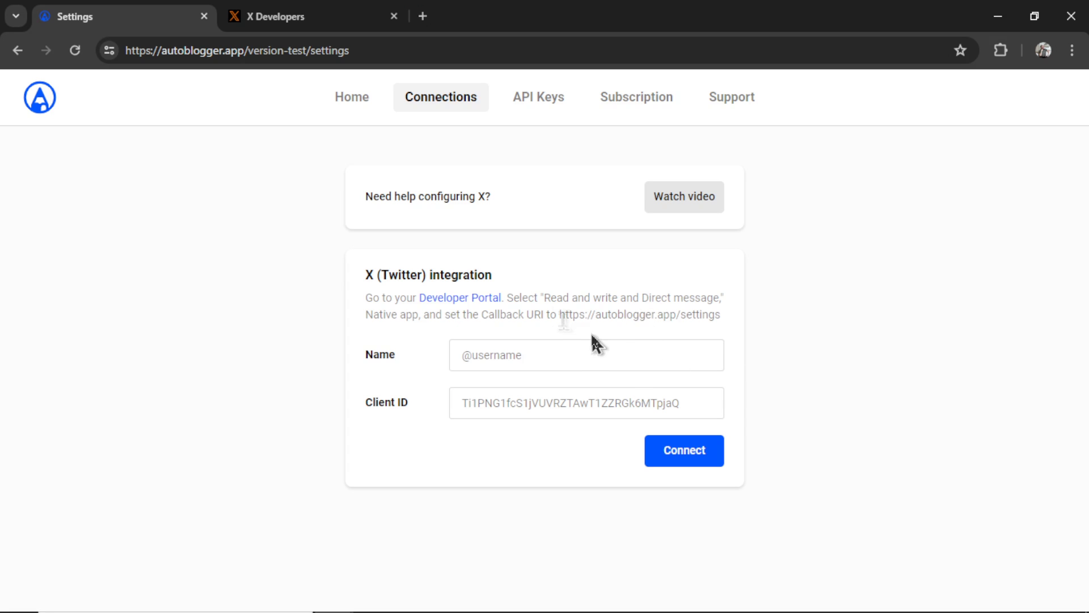
drag(560, 314, 726, 321)
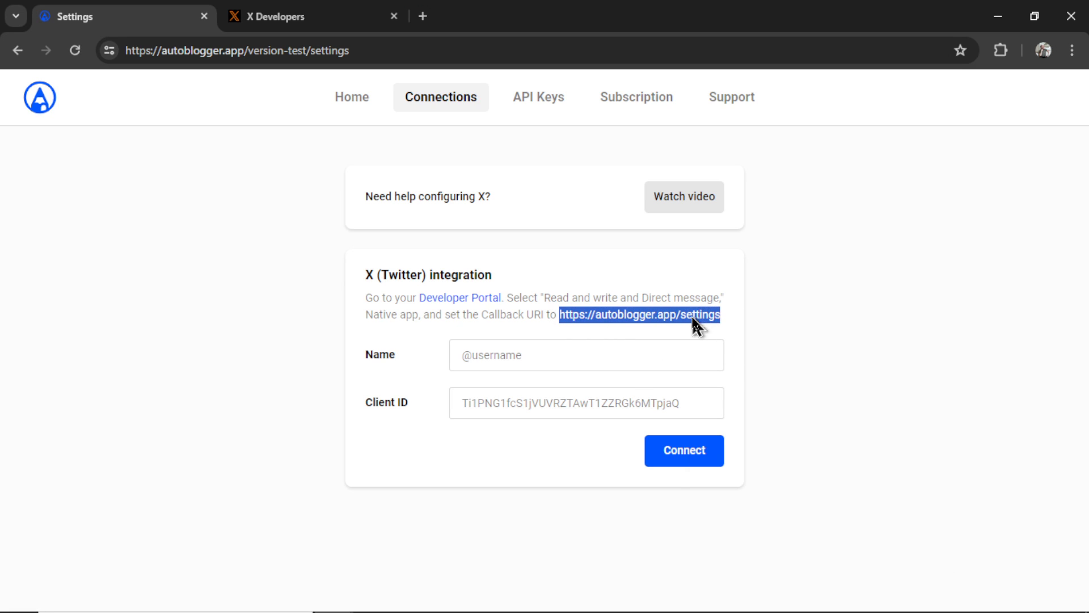
right_click(694, 323)
click(737, 333)
click(312, 16)
triple_click(309, 394)
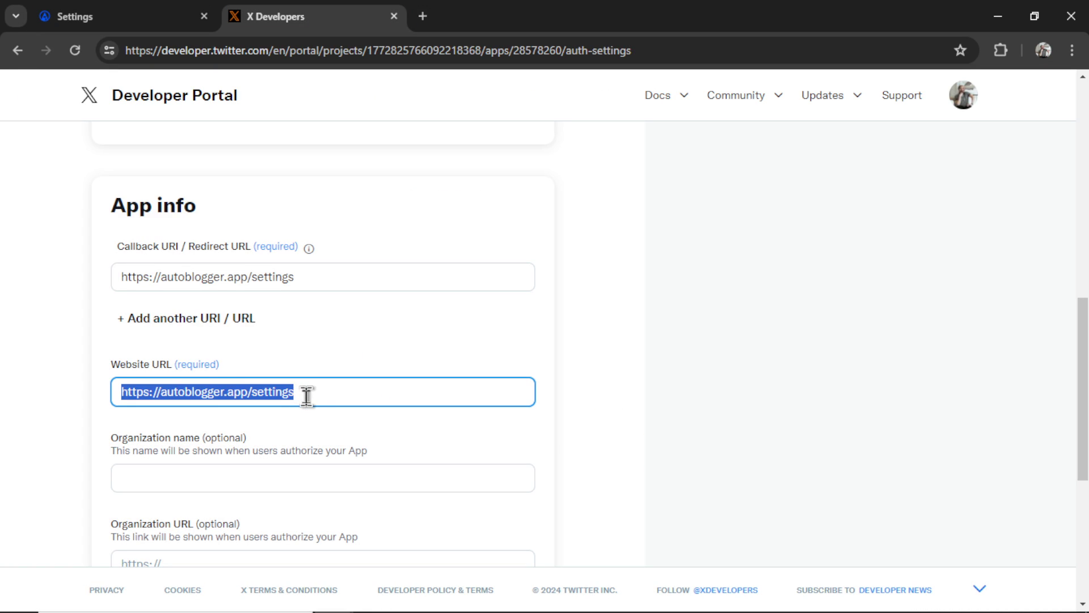
key(ctrl+v)
scroll(425, 443, down, 5)
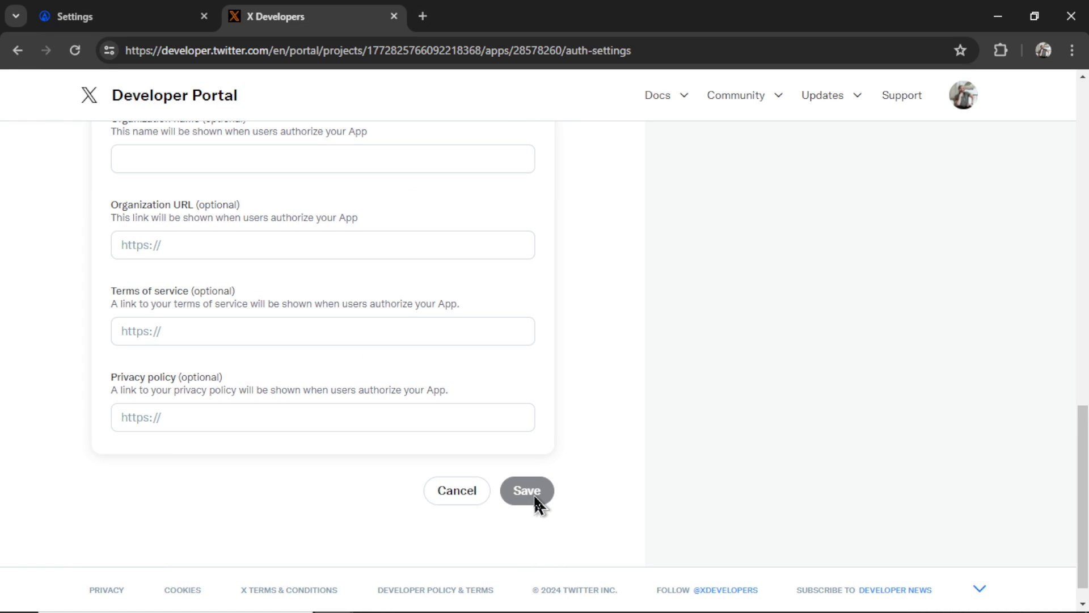
click(536, 501)
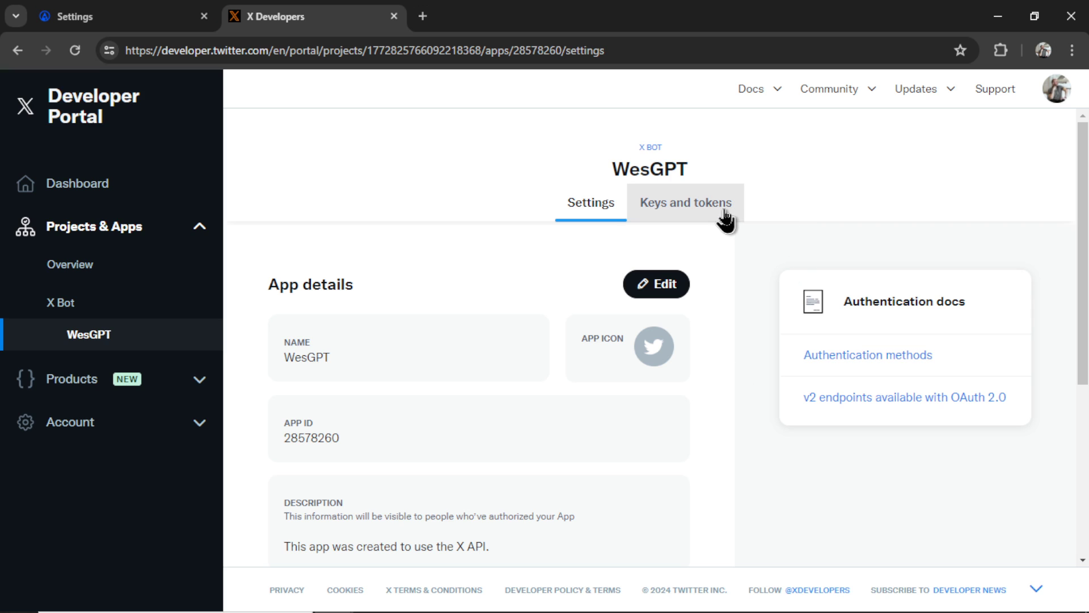
click(718, 220)
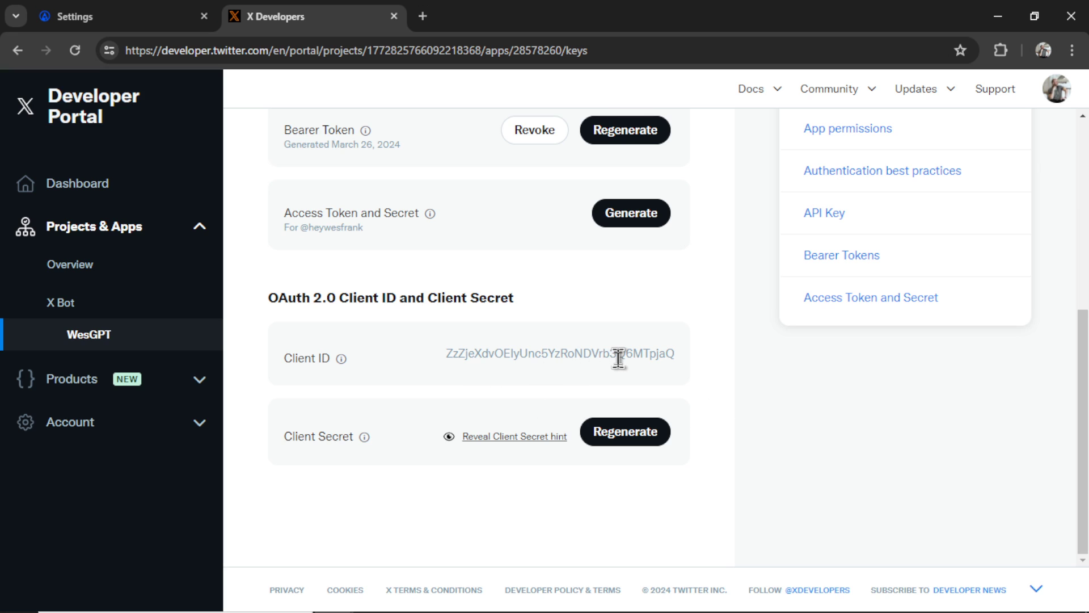
double_click(619, 358)
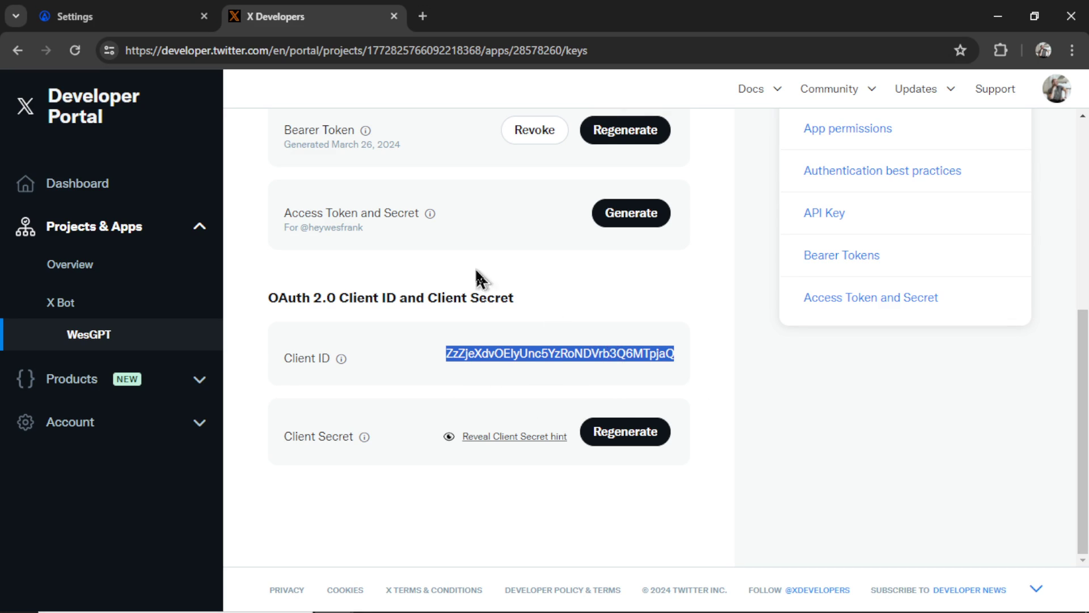
key(ctrl+shift+Tab)
key(ctrl+v)
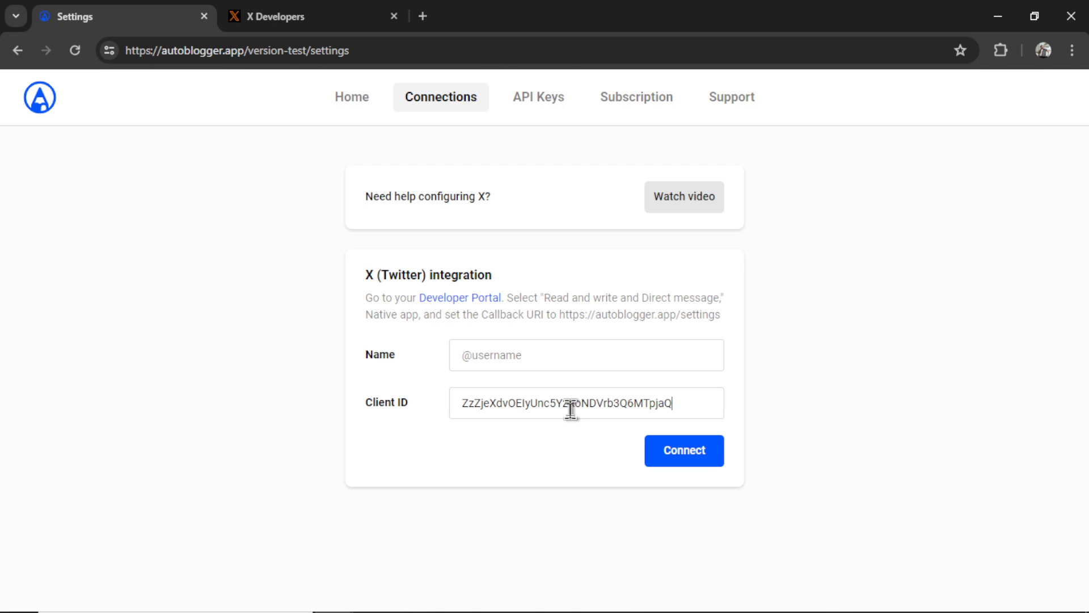
click(672, 357)
text(@WesGPT)
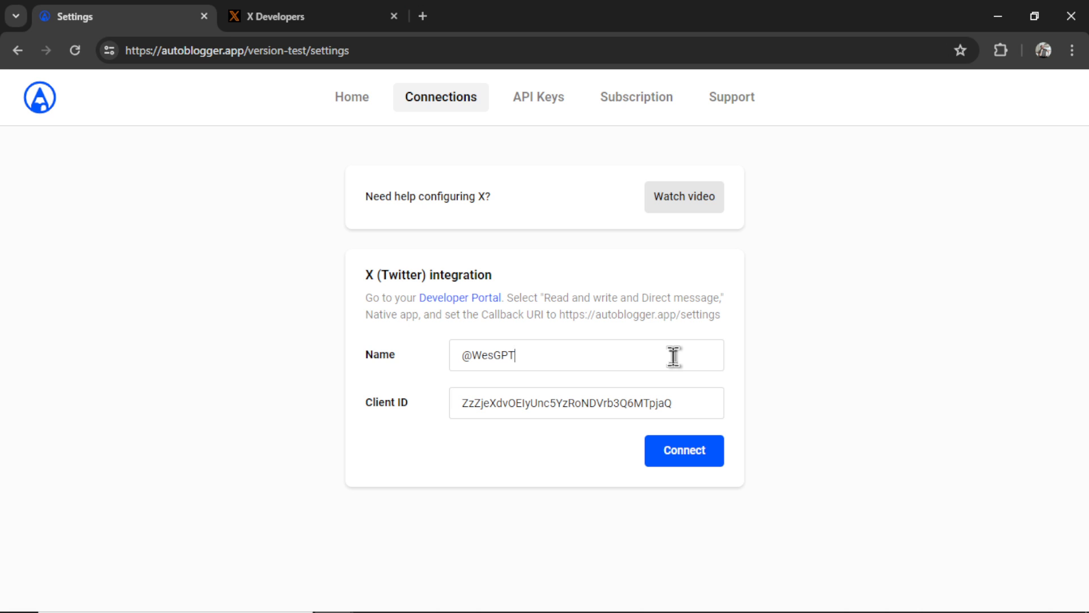
key(ctrl+Tab)
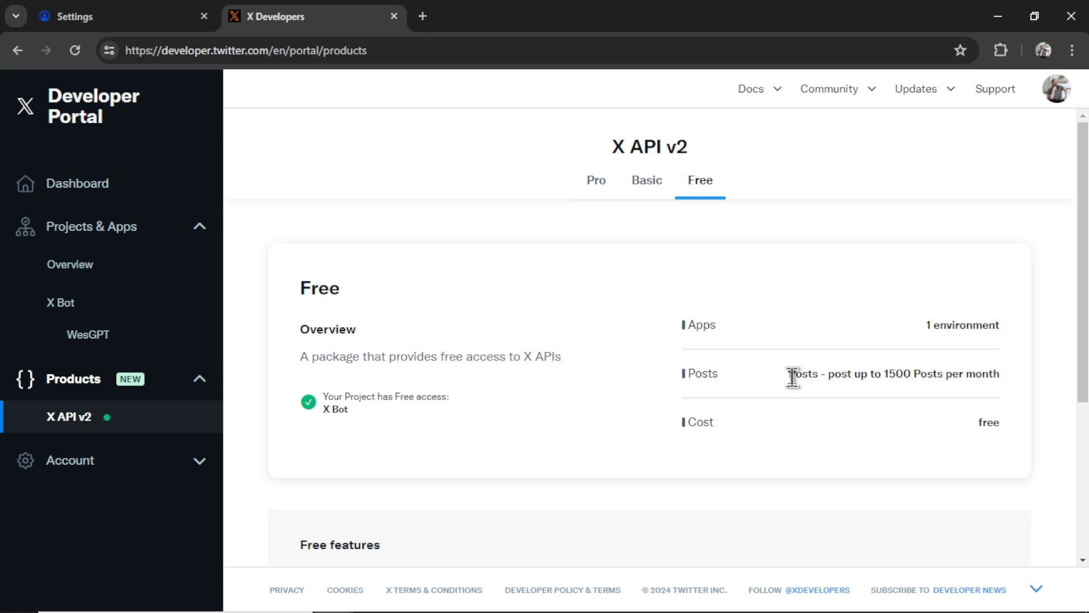
Compare X API v2 Free, Basic and Pro post limits and Pro's monthly cost, ending on Free
drag(787, 376, 1003, 373)
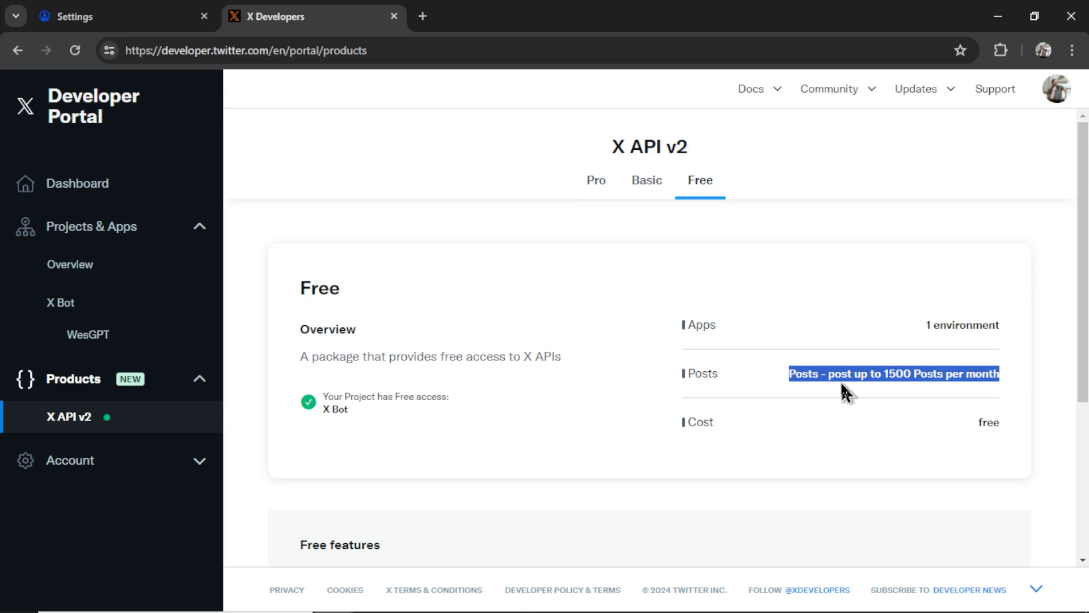
click(650, 193)
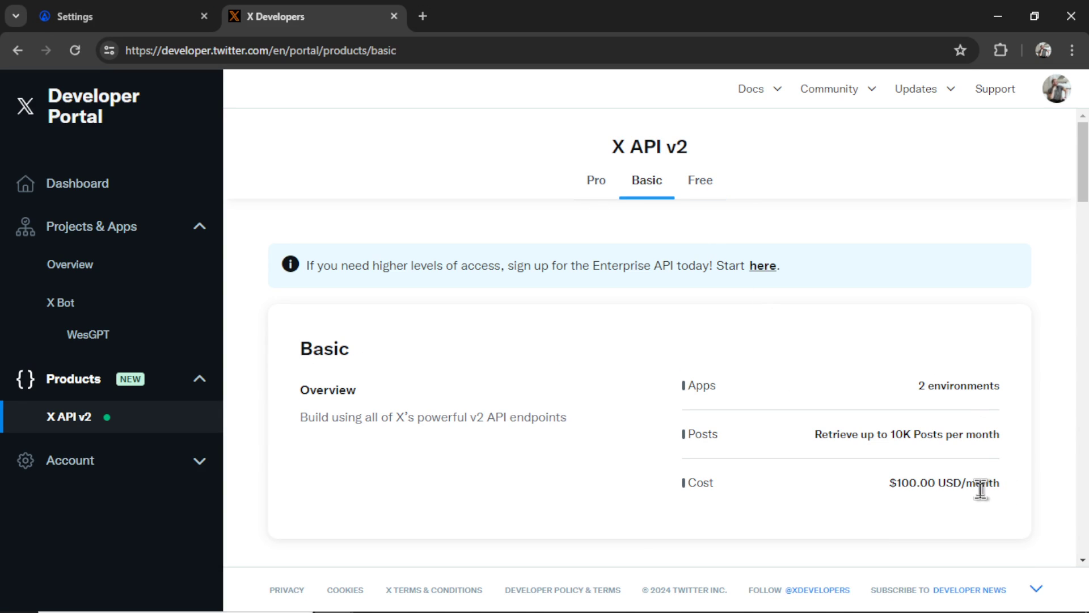
drag(817, 434, 1007, 450)
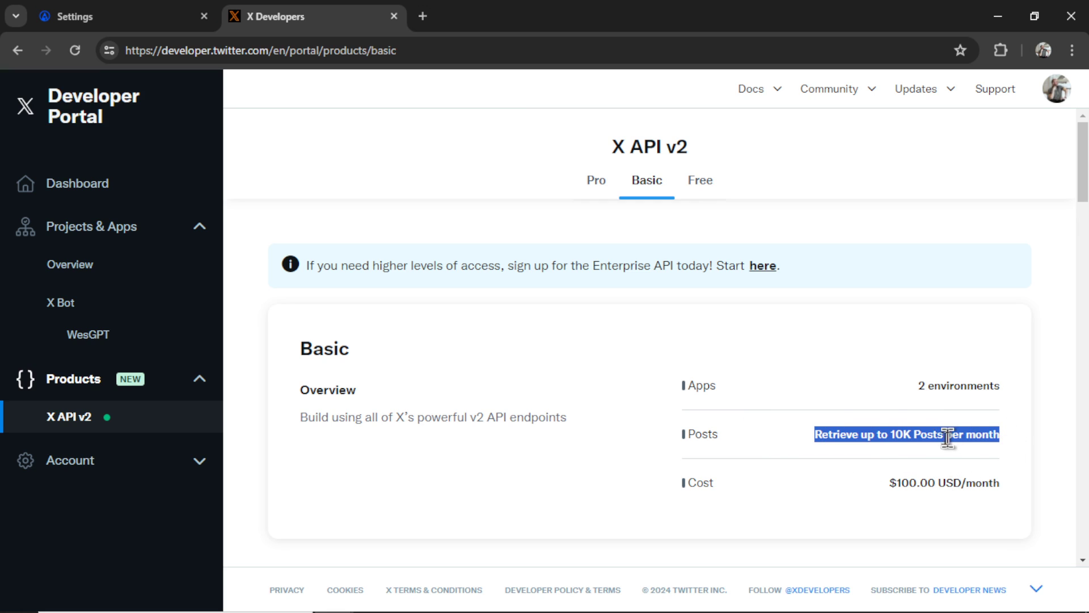
click(597, 190)
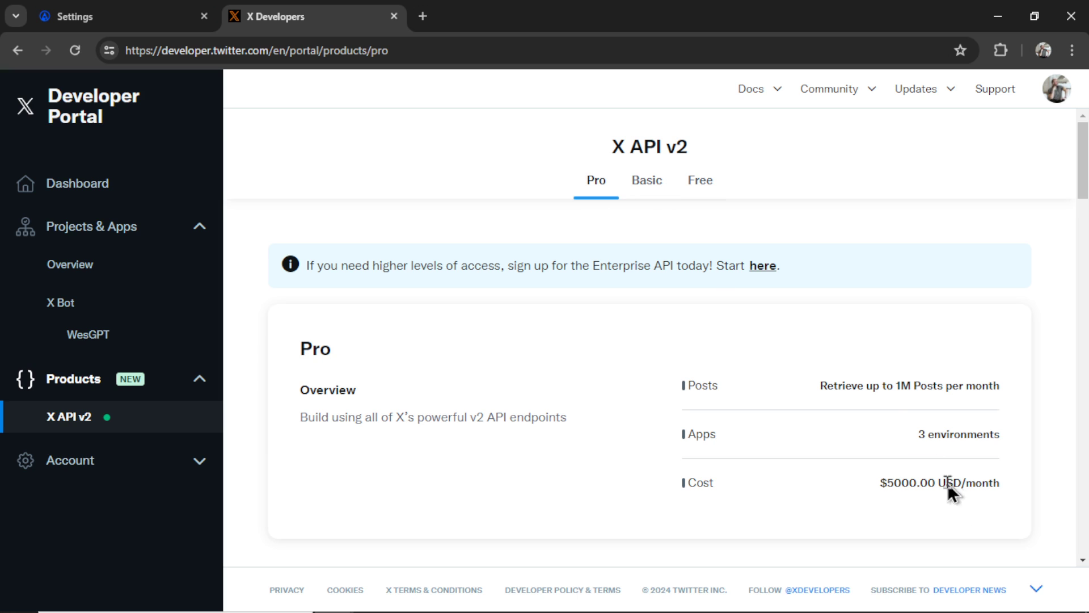
drag(1011, 491, 888, 484)
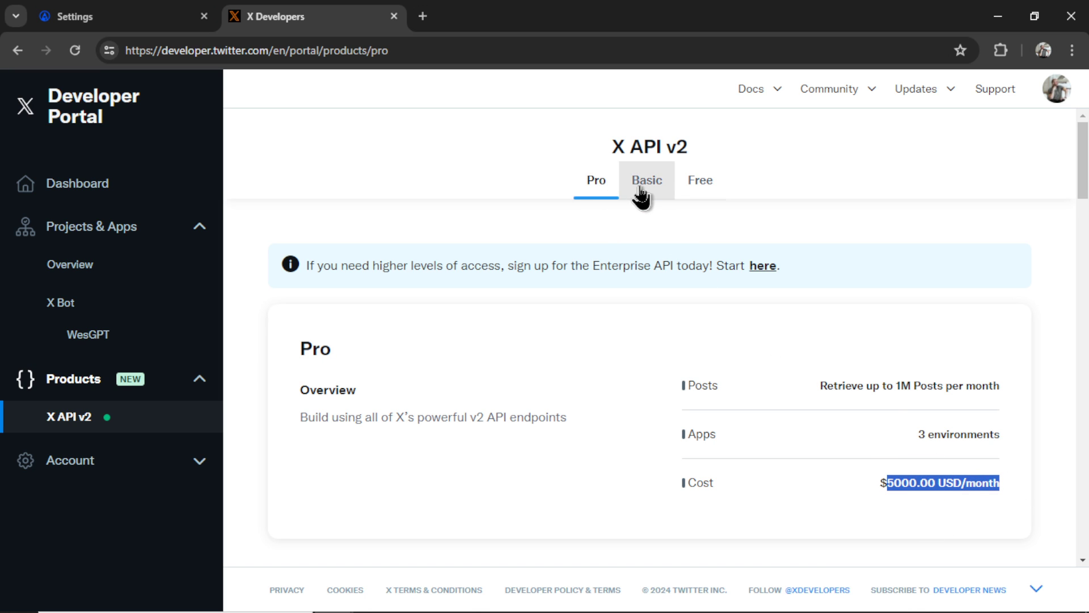
drag(821, 384, 996, 391)
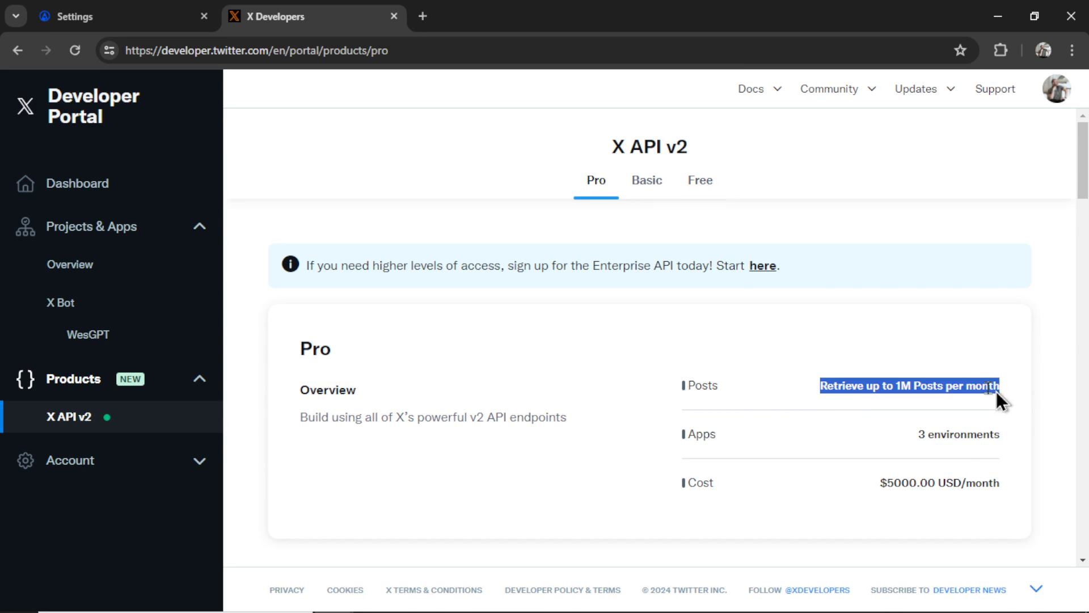
click(703, 190)
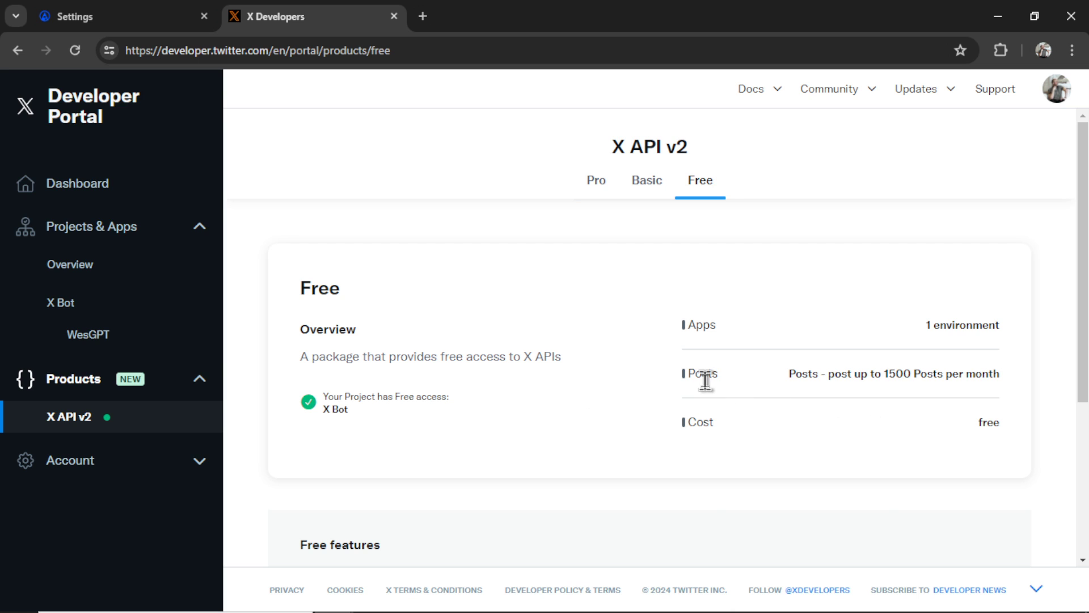
Close the developer portal, connect and authorize the X account, and find it under Connections
key(ctrl+w)
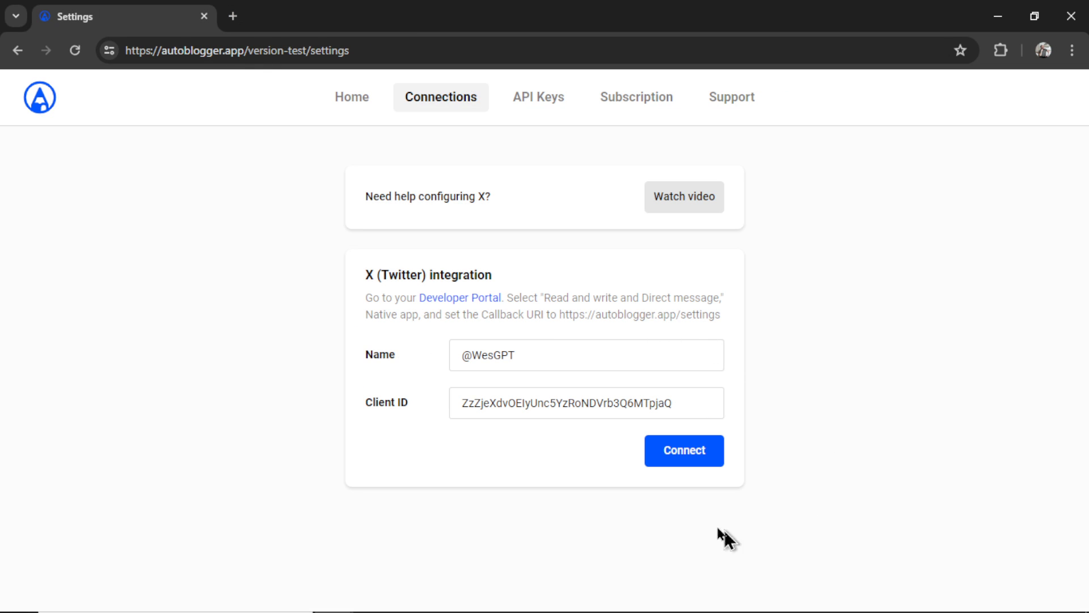
click(691, 460)
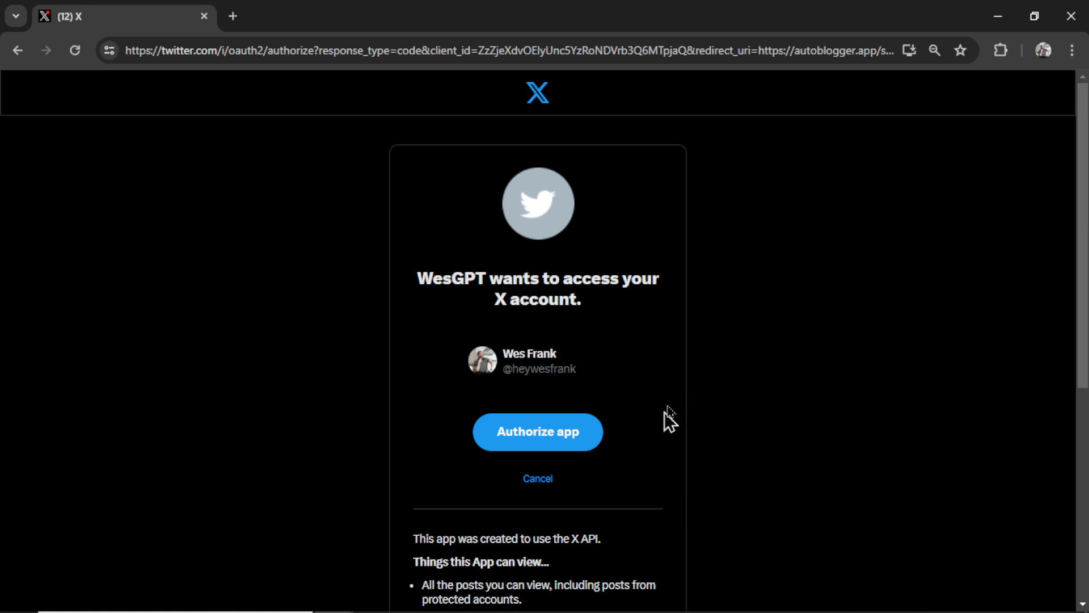
click(545, 442)
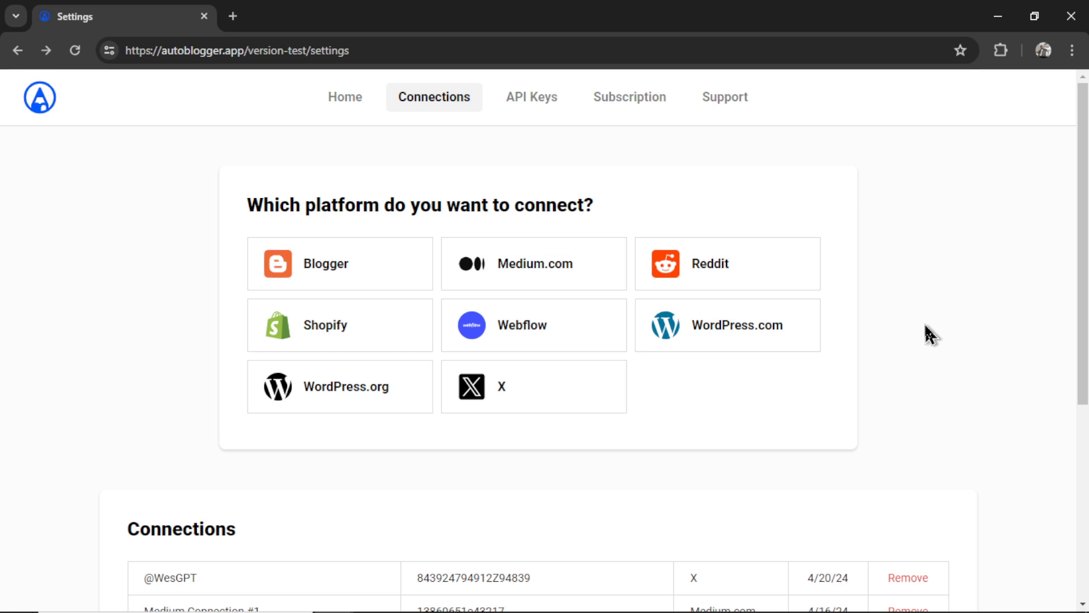
scroll(1081, 249, down, 4)
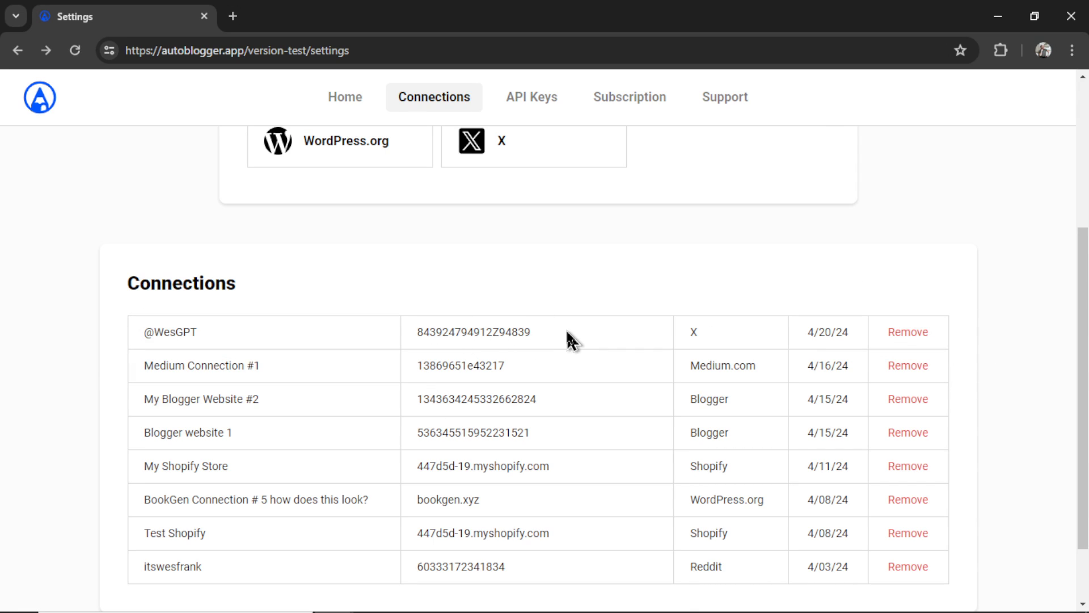
Review the filled-in OpenAI, Gemini, Claude and Stable Diffusion 3 keys on the API Keys tab
scroll(569, 339, up, 5)
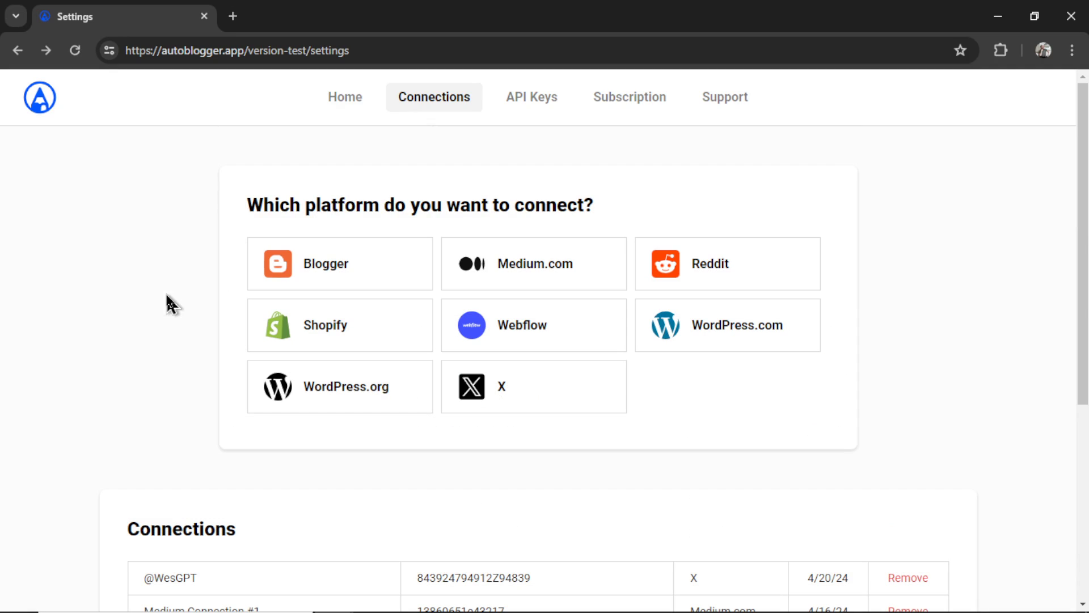
click(549, 108)
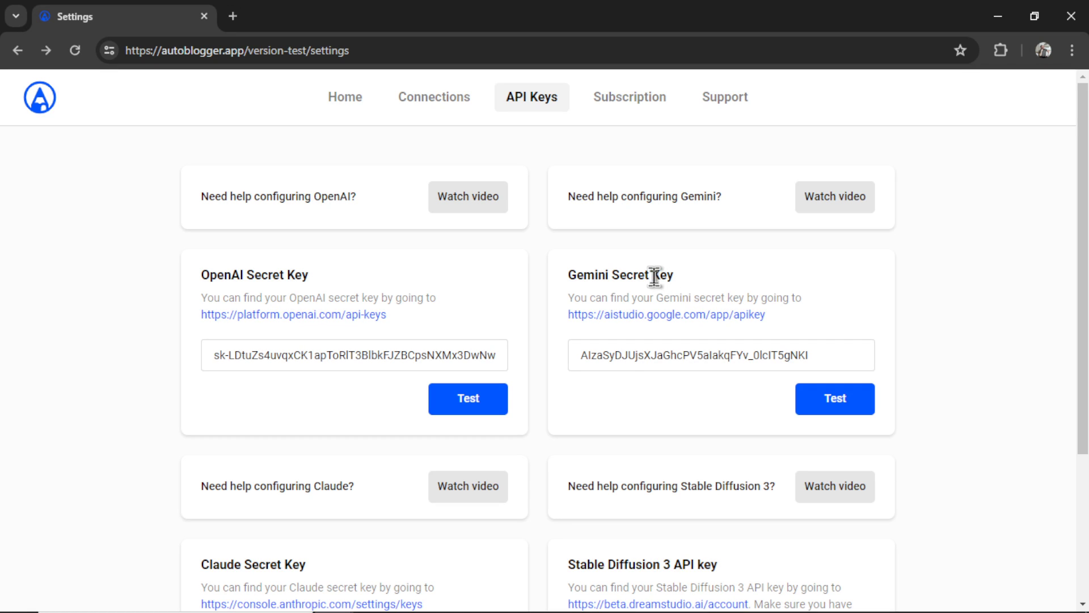
scroll(670, 340, down, 4)
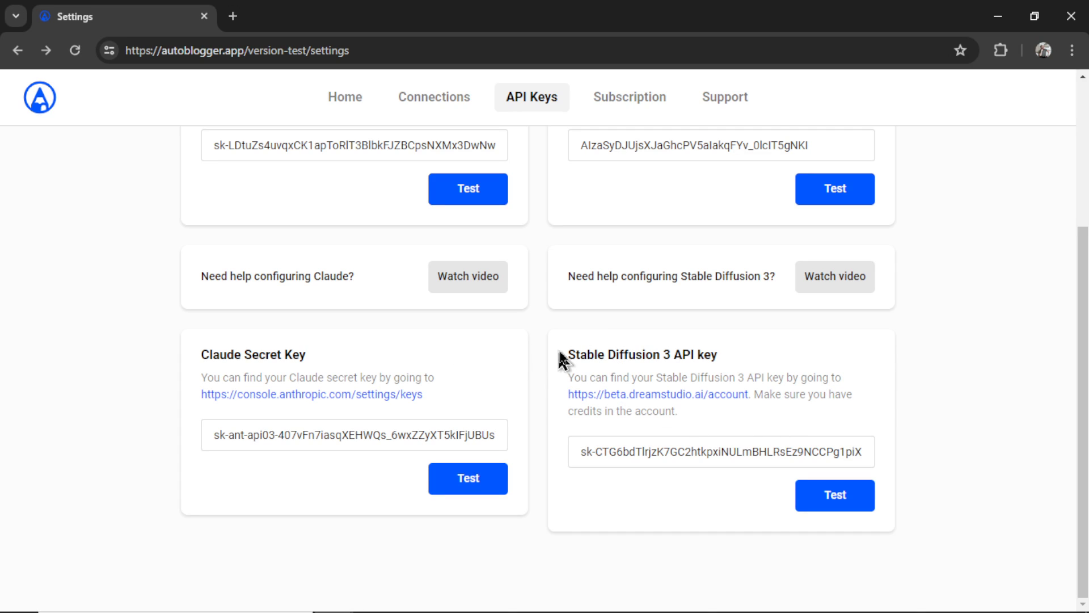
drag(569, 352, 667, 355)
scroll(544, 287, up, 3)
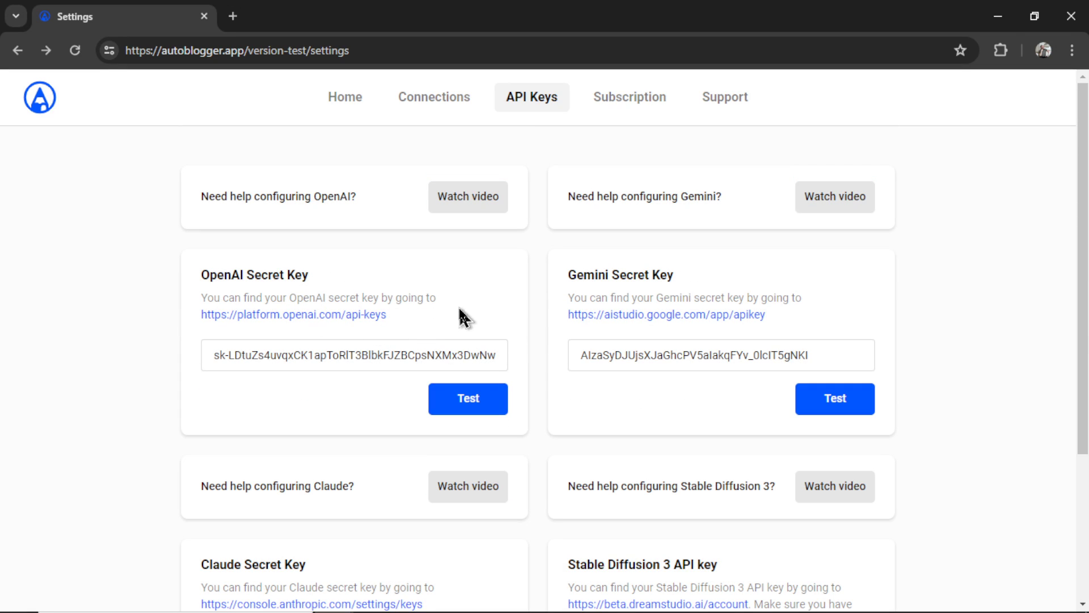
Create a new OpenAI secret key named 'X Bot Comment', copy it, and return to AutoBlogger
click(329, 323)
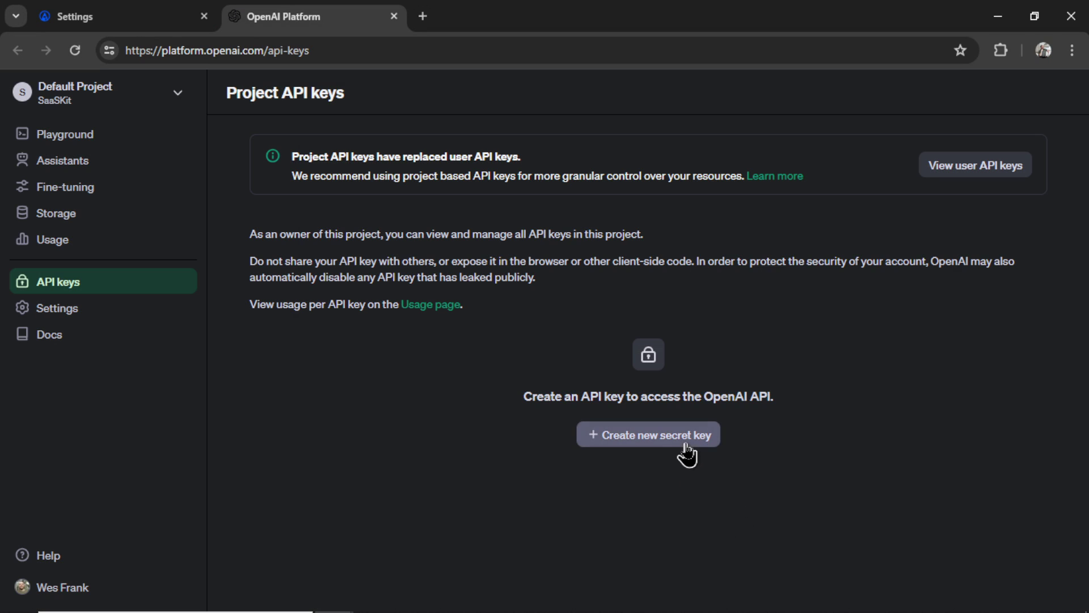
click(688, 448)
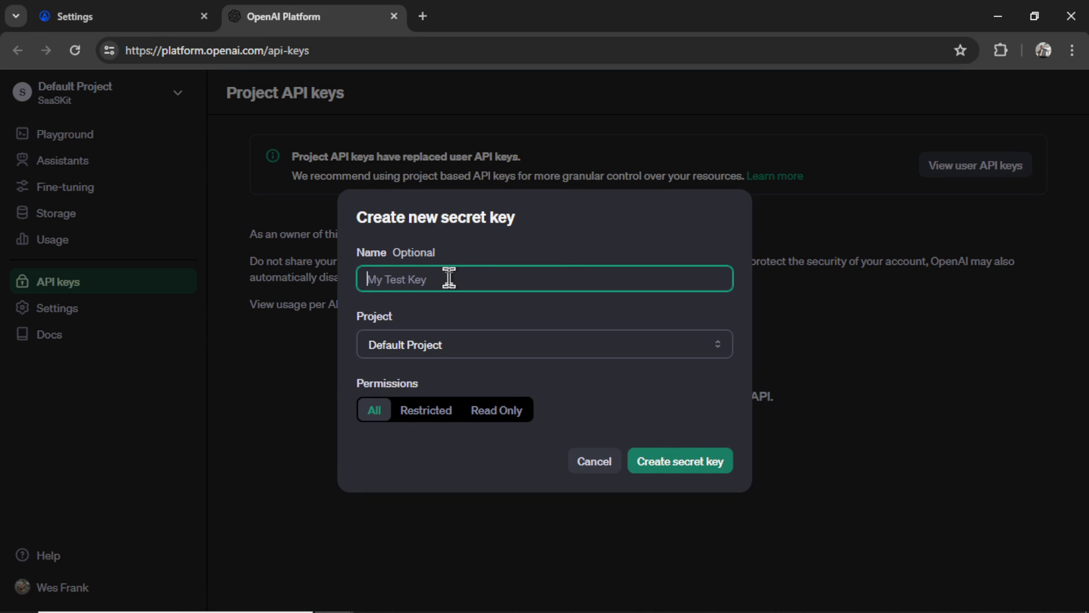
text(X Bot Comment)
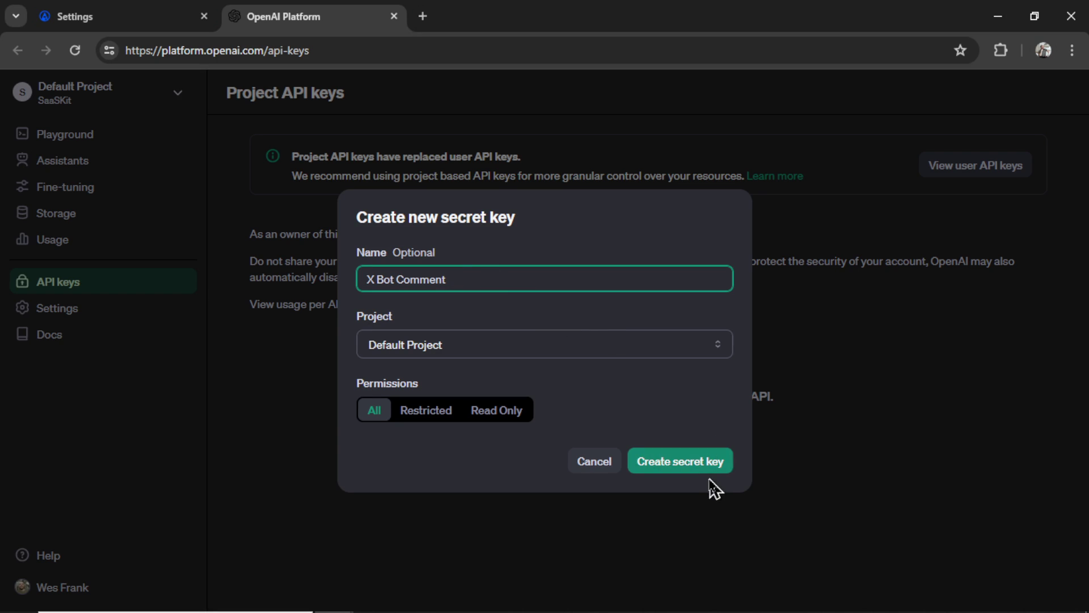
click(696, 465)
click(708, 339)
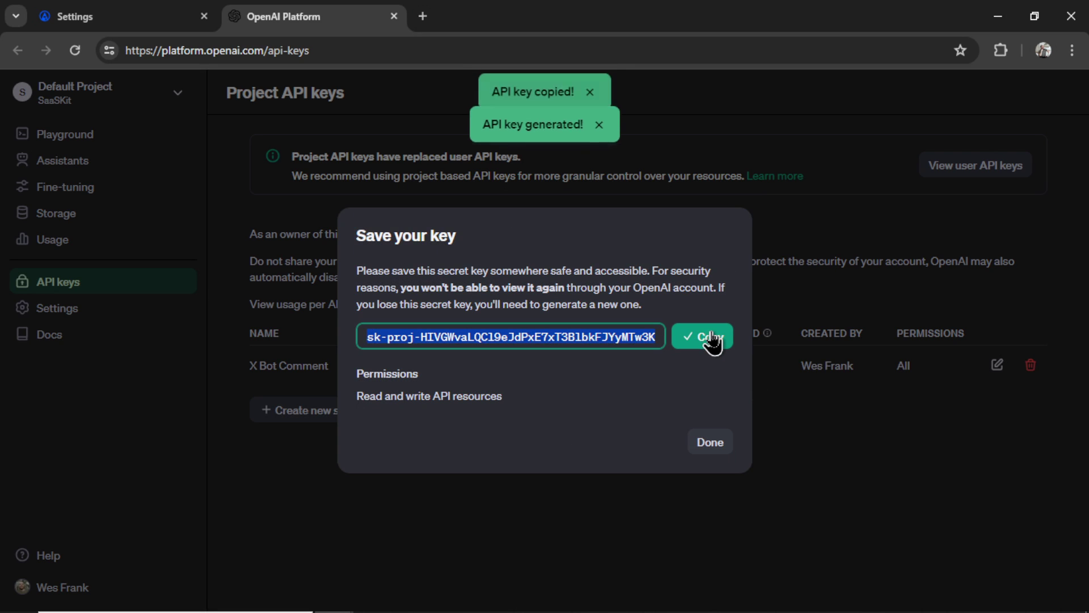
key(ctrl+shift+Tab)
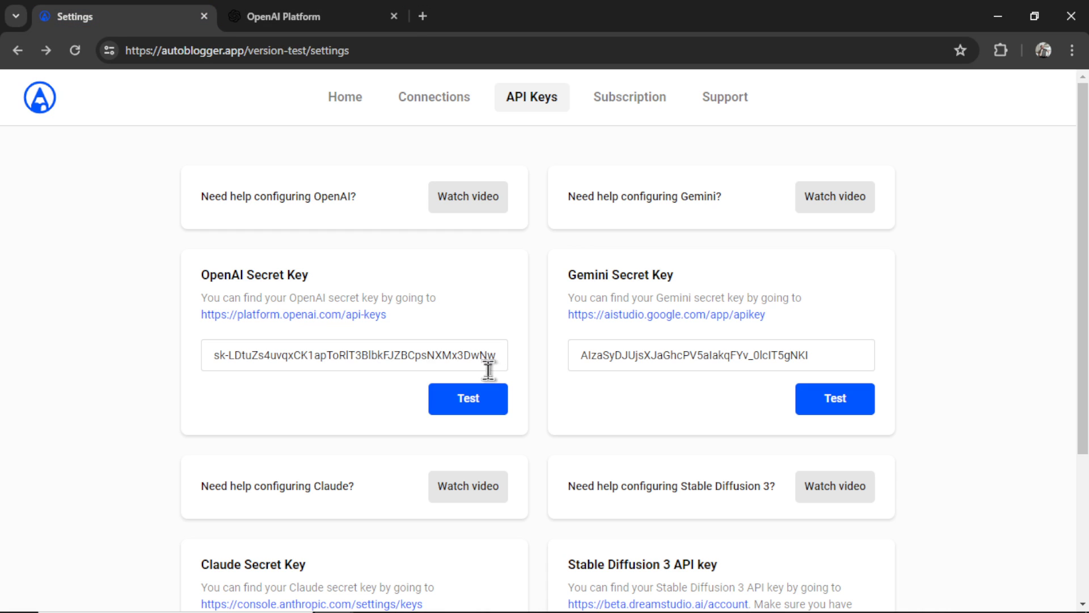
Paste the new key over the old OpenAI Secret Key and confirm the test succeeds
triple_click(420, 357)
key(ctrl+v)
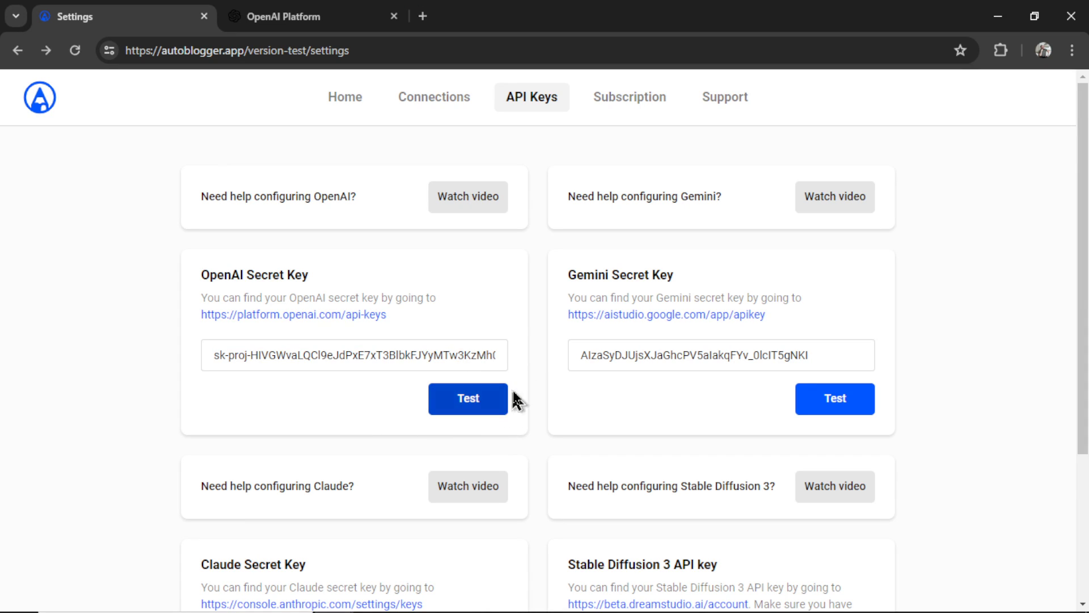
click(491, 407)
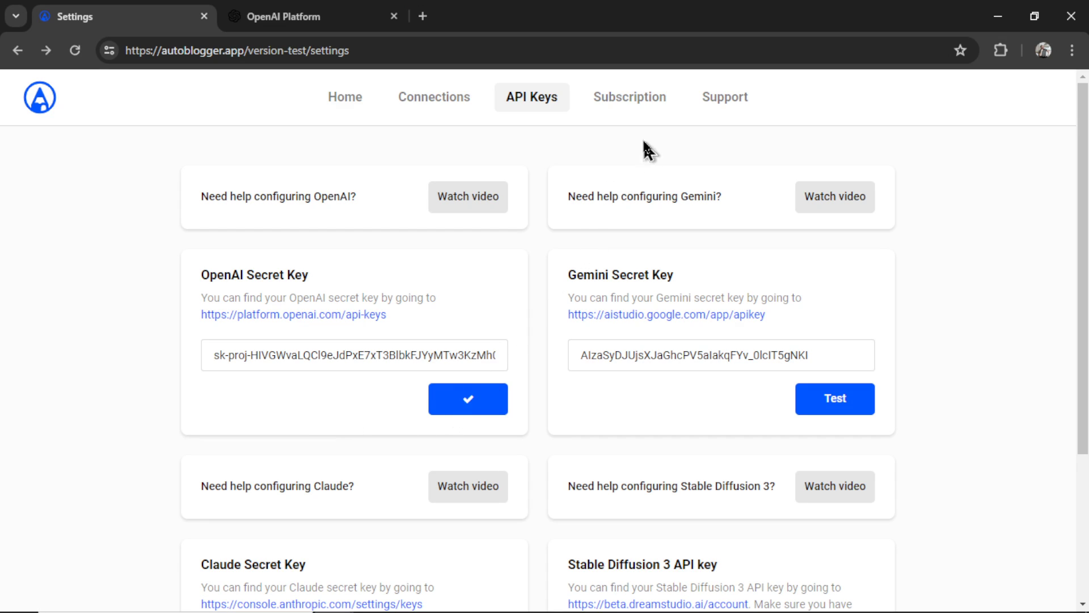
Begin the $9.00 per month AutoBlogger subscription from the Subscription settings
click(657, 111)
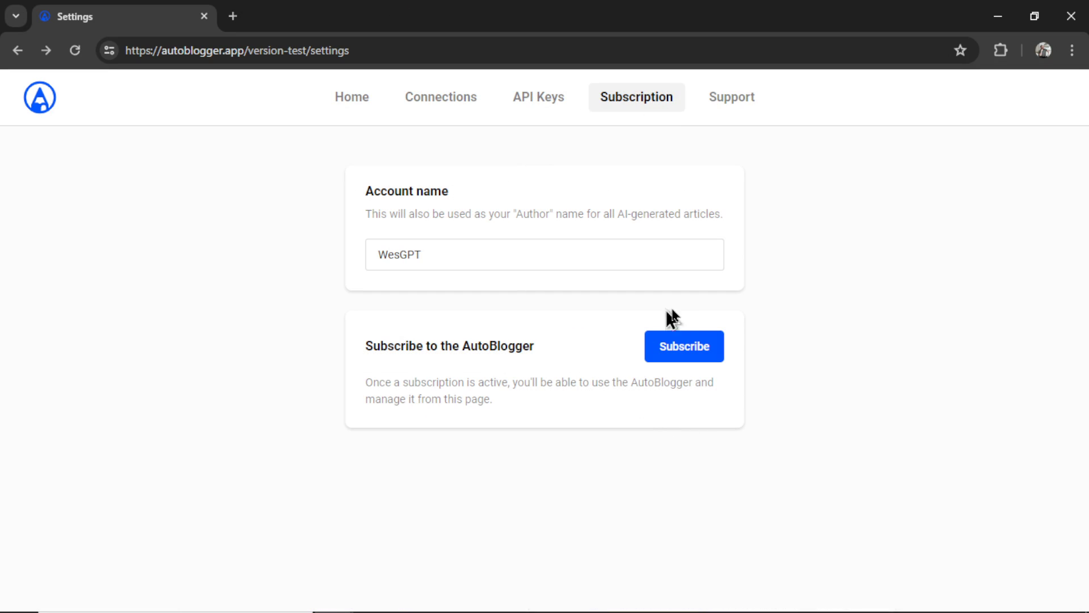
click(703, 351)
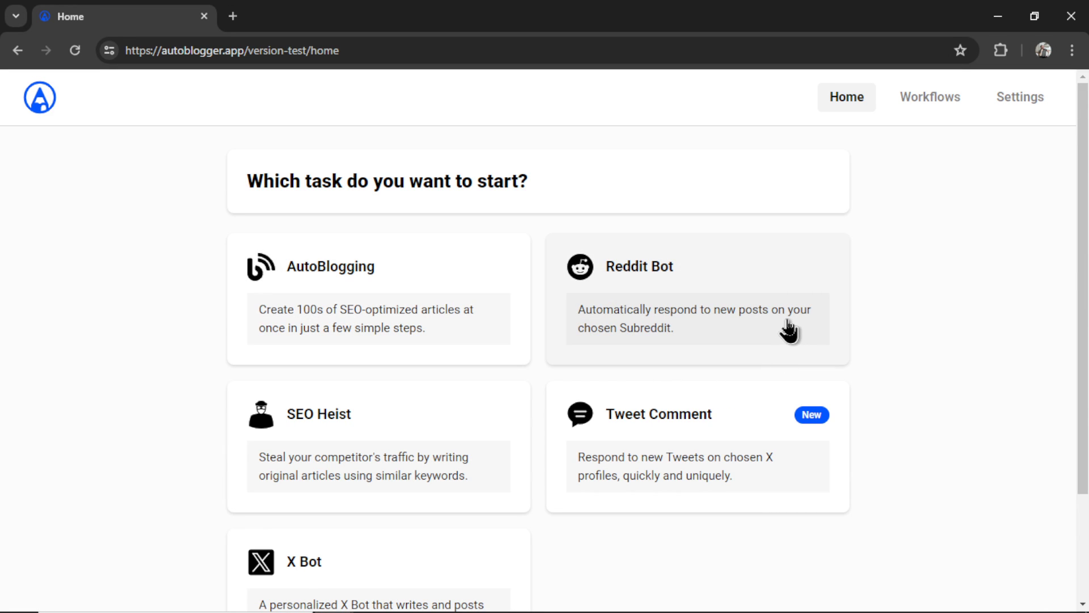
Scroll down the Home page task cards to the Tweet Comment task
scroll(493, 389, down, 1)
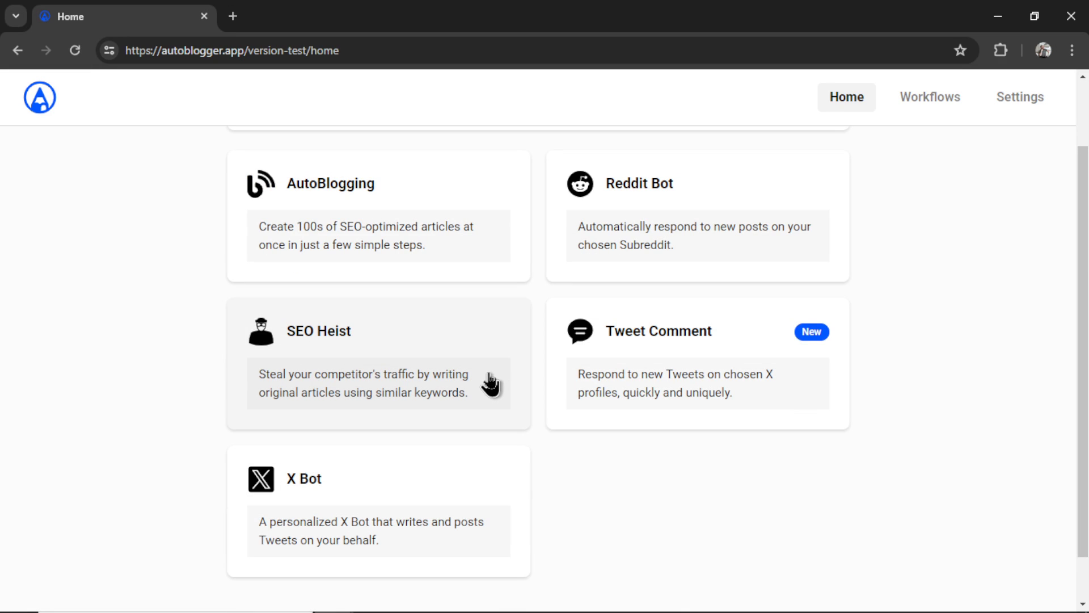
scroll(491, 383, down, 1)
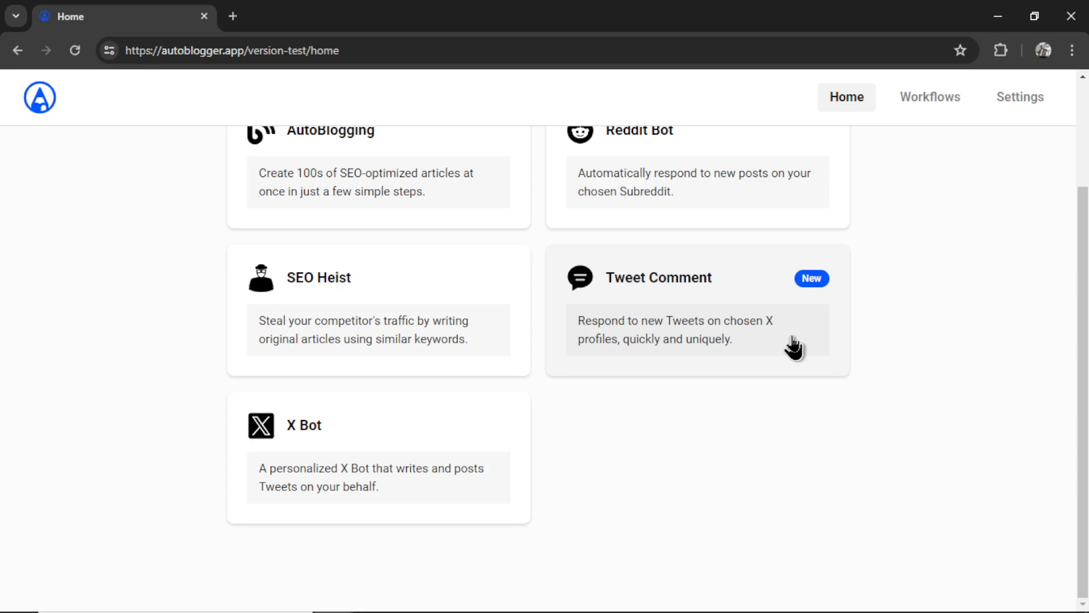
click(794, 347)
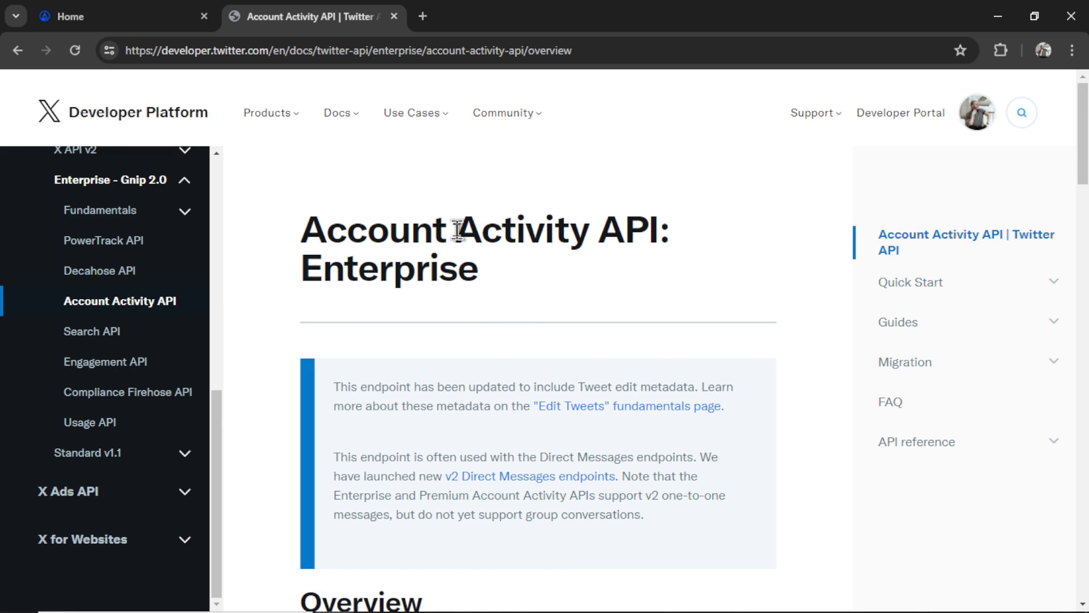
drag(457, 230, 661, 228)
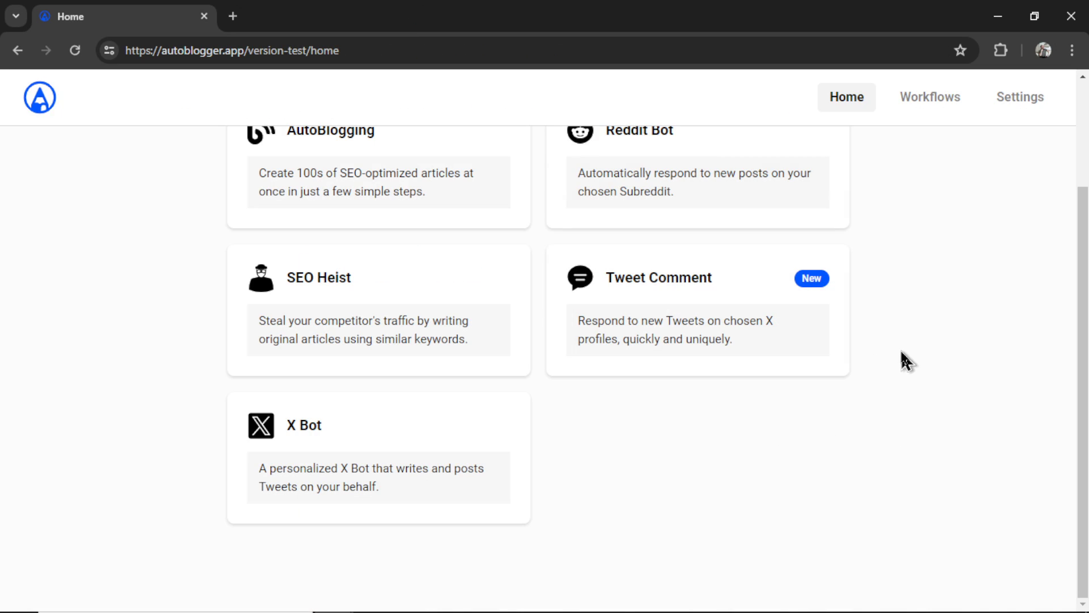
Open the Tweet Comment workflow, keeping the current X account and GPT-4 Turbo model
click(722, 313)
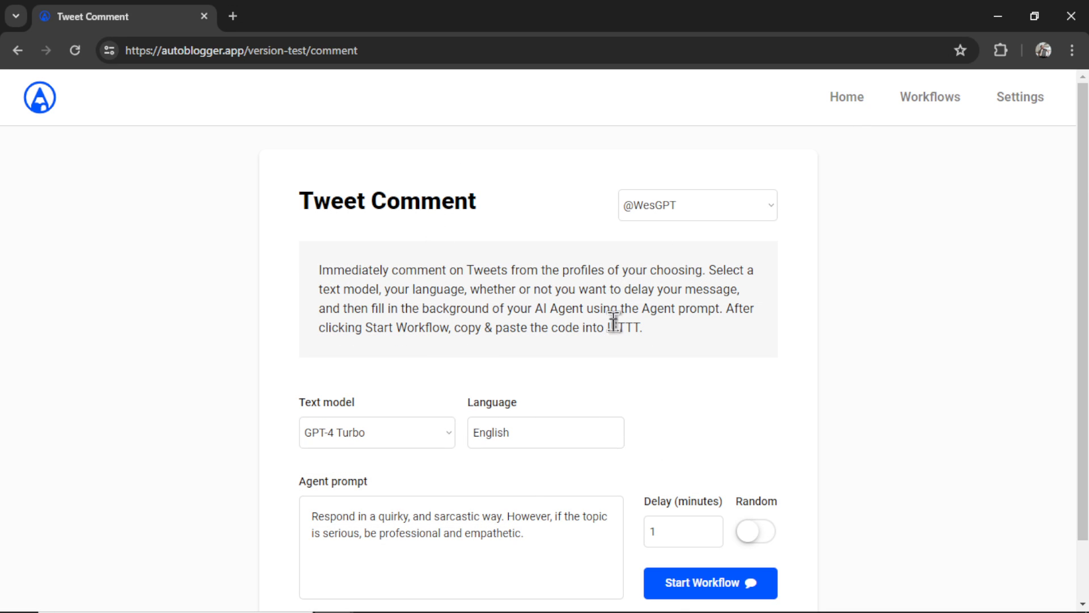
click(756, 213)
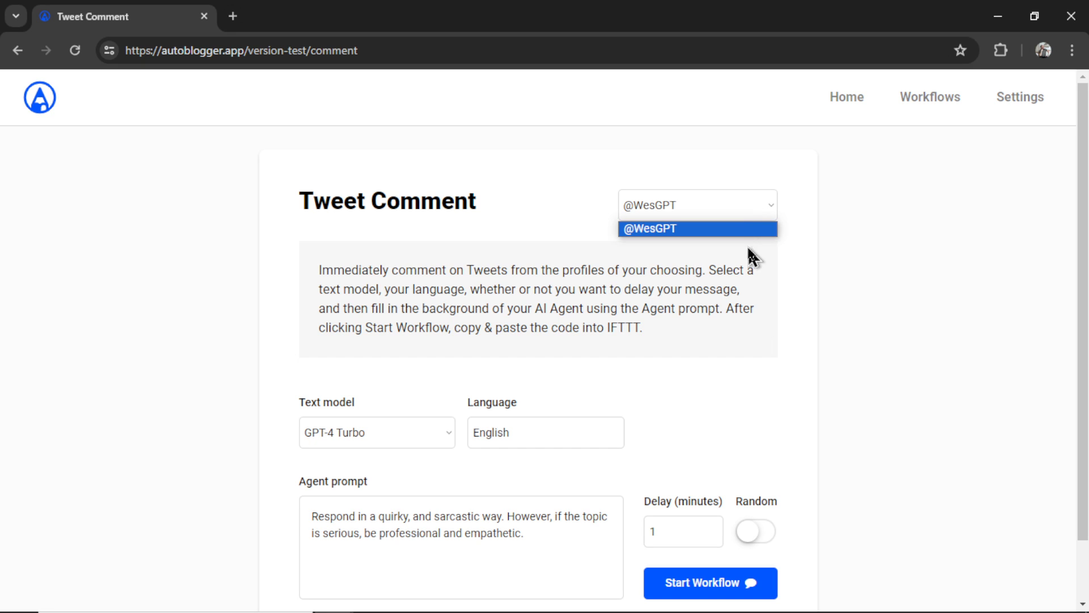
click(757, 214)
scroll(736, 372, down, 2)
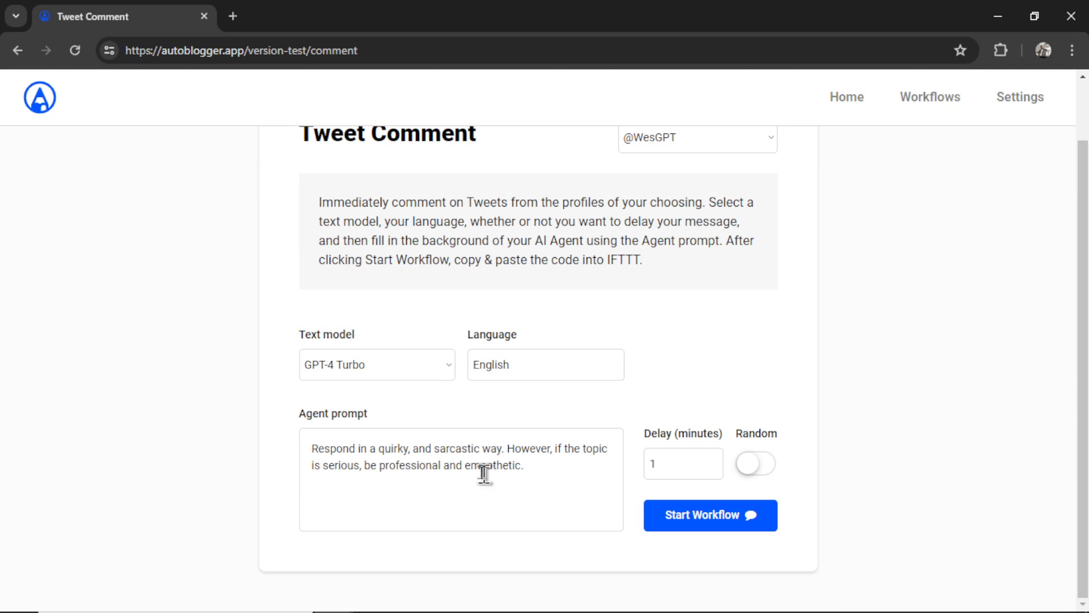
click(428, 368)
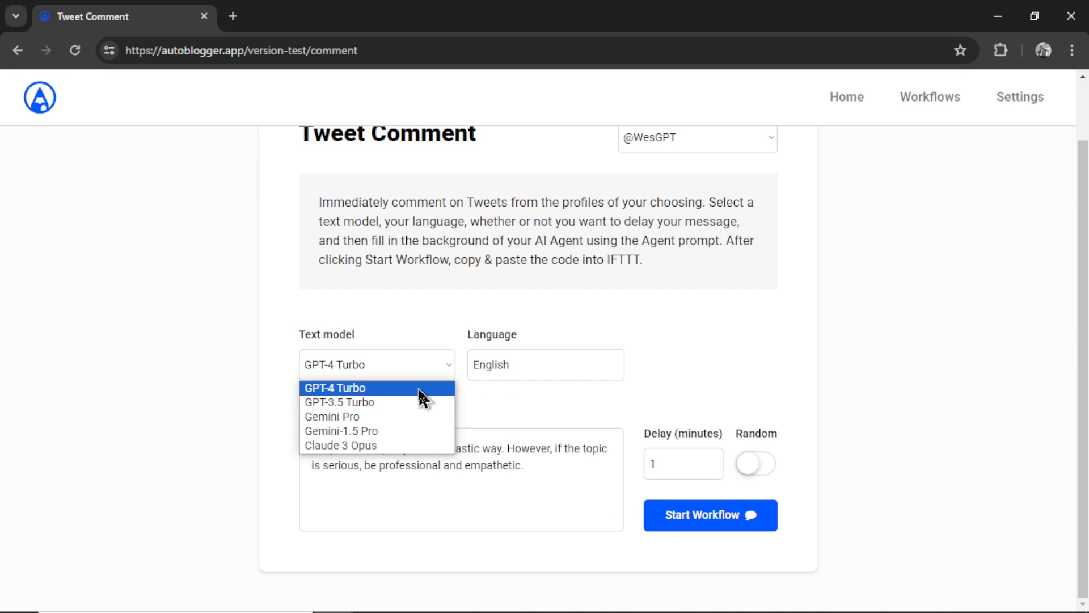
click(420, 391)
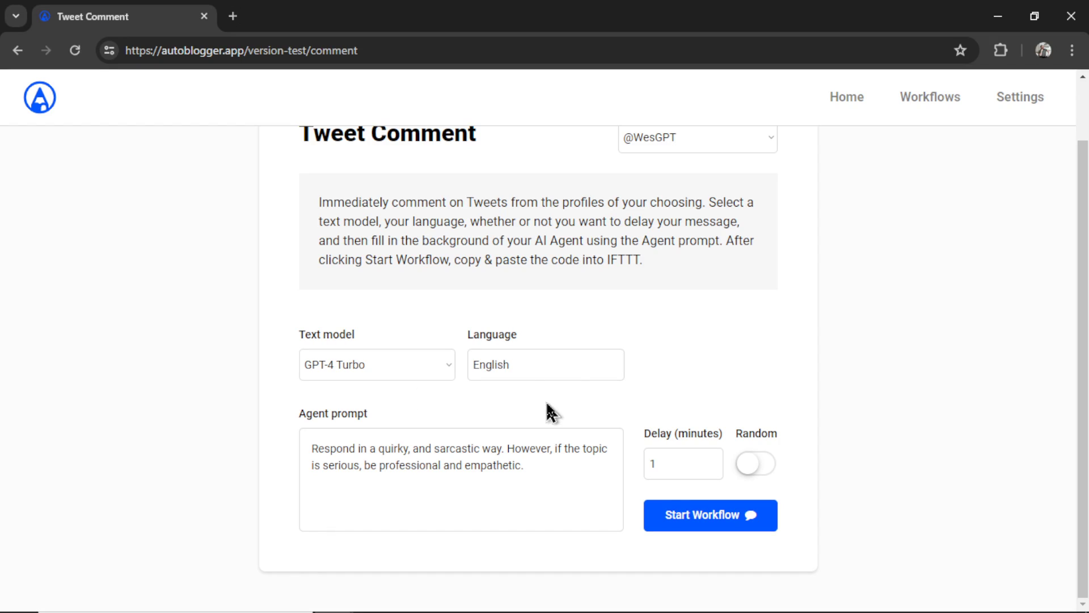
Change the reply delay to 5 minutes
double_click(695, 463)
text(5)
click(542, 466)
Start the Tweet Comment workflow to generate its webhook URL and JSON body
click(693, 525)
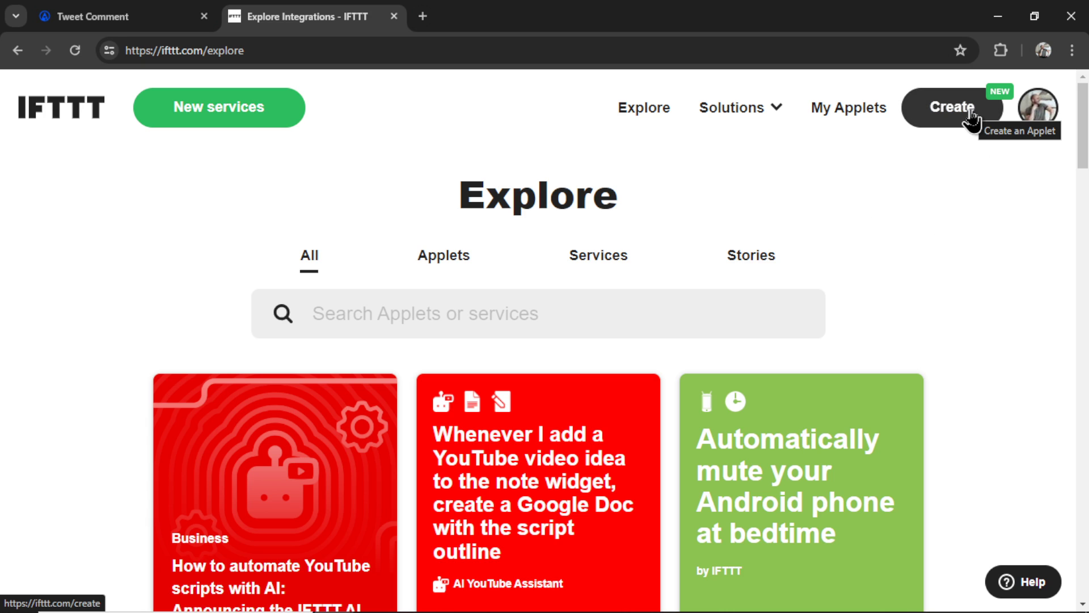
Open IFTTT's Create page to begin a new applet from scratch
mouse_move(1038, 114)
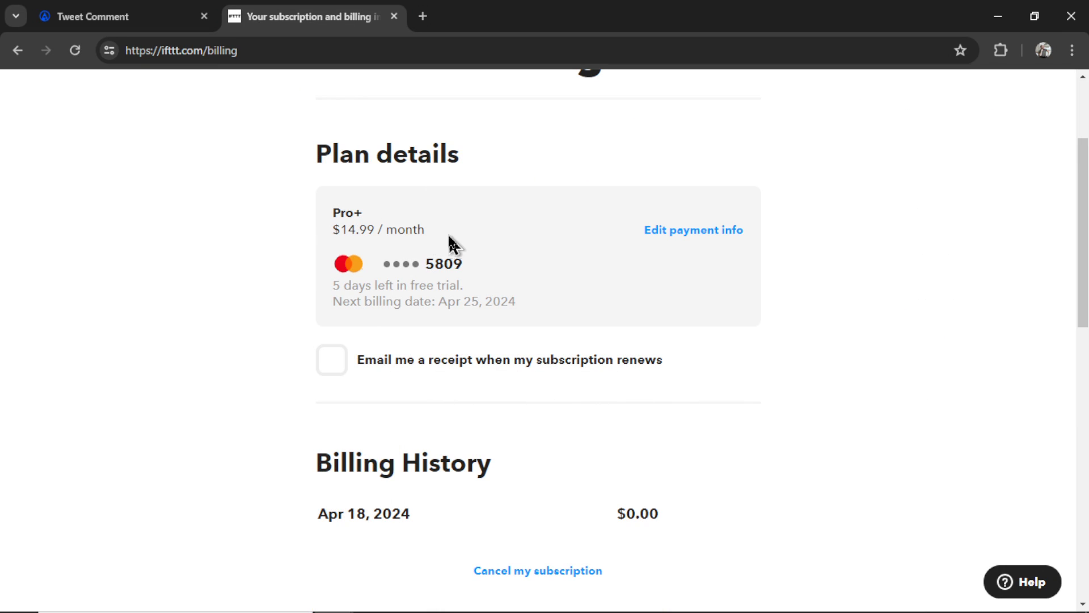
scroll(1053, 253, up, 3)
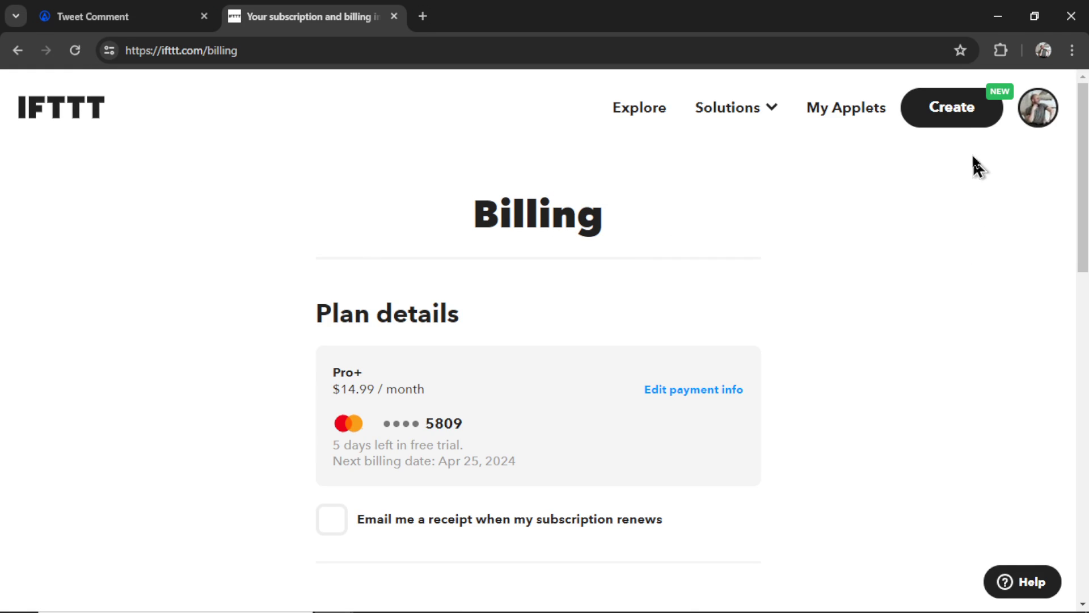
click(969, 118)
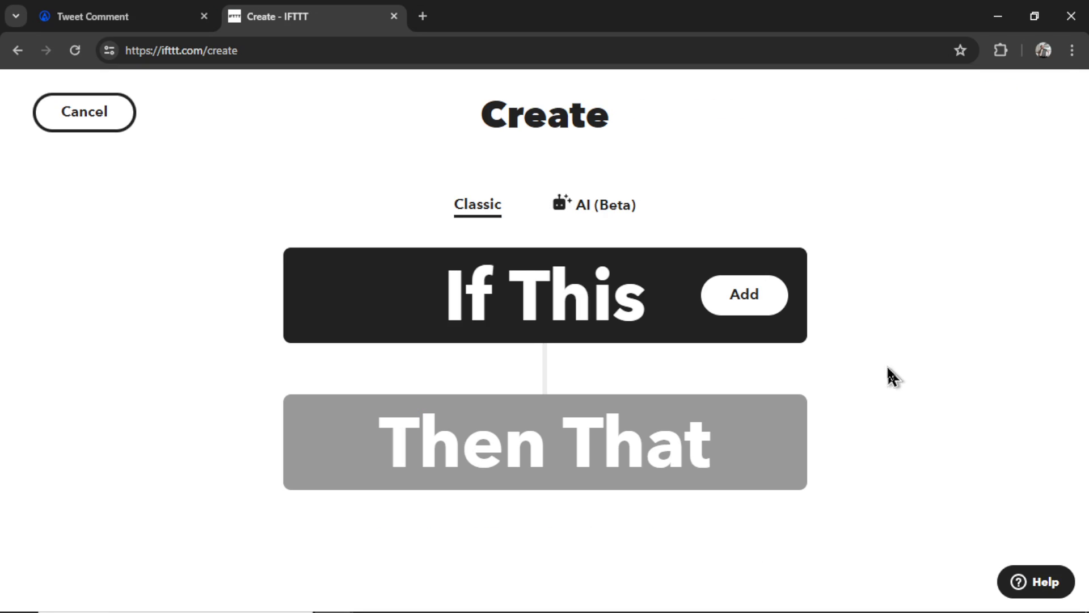
Set the If This trigger to Twitter's 'New tweet by a specific user', entering the account's handle
click(582, 310)
click(479, 284)
text(twitter)
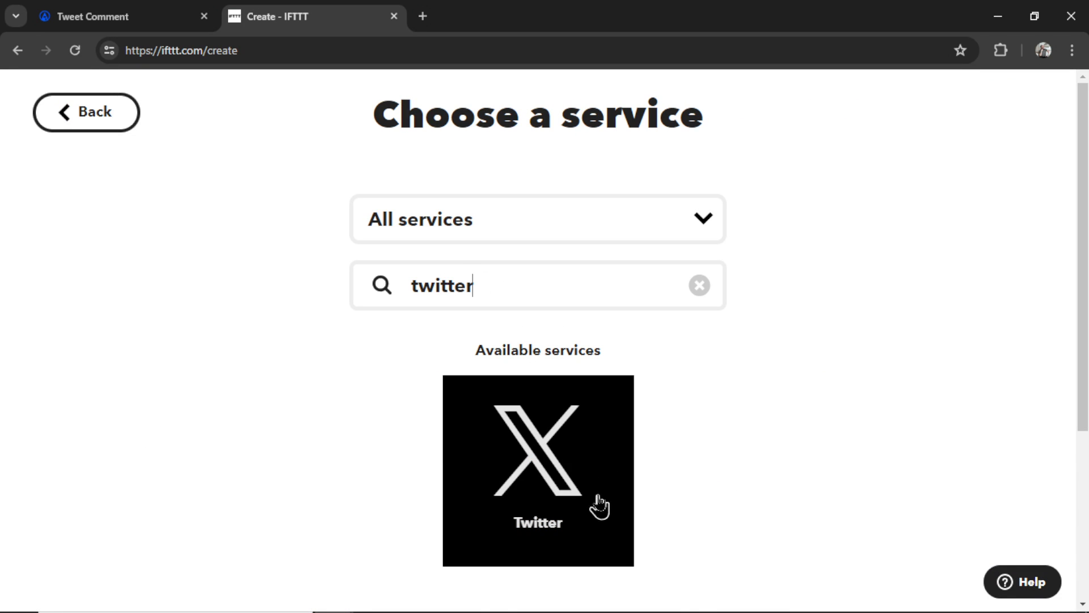
click(584, 472)
scroll(871, 394, down, 6)
scroll(872, 396, down, 1)
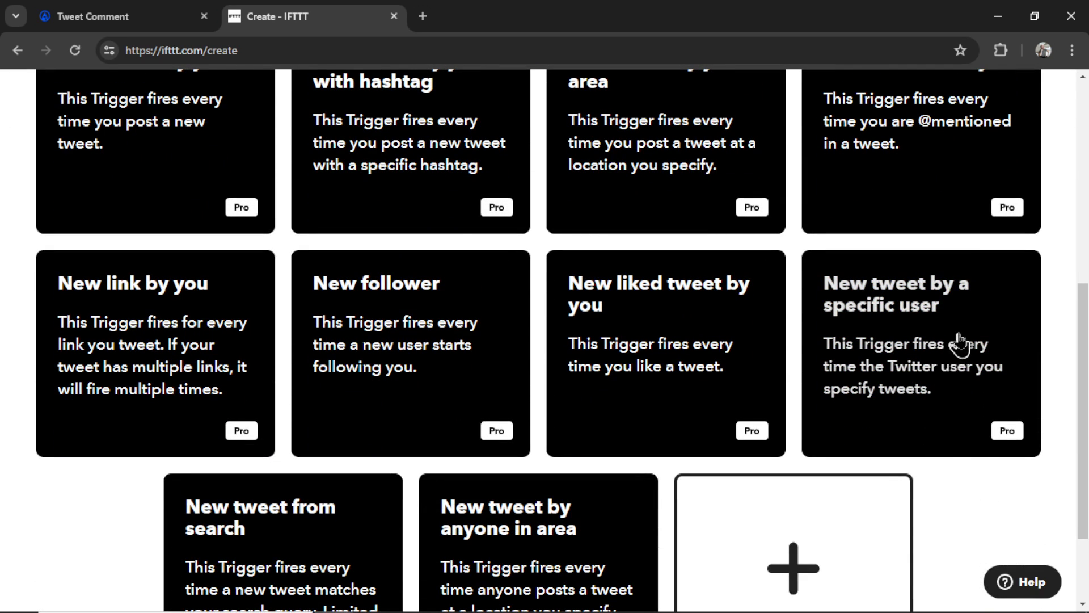
click(931, 369)
scroll(617, 459, down, 2)
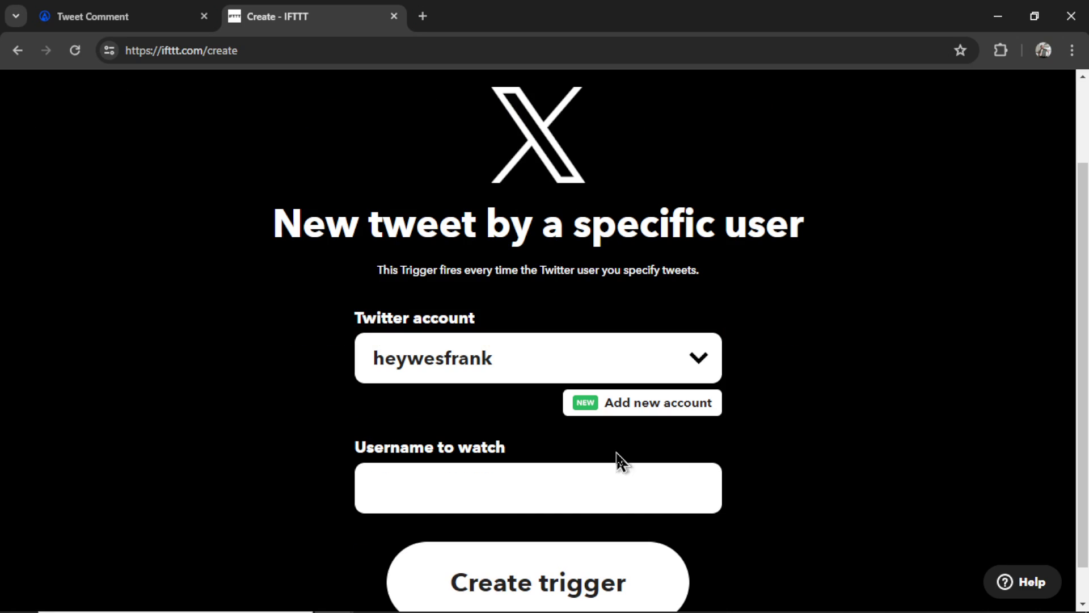
scroll(704, 454, down, 1)
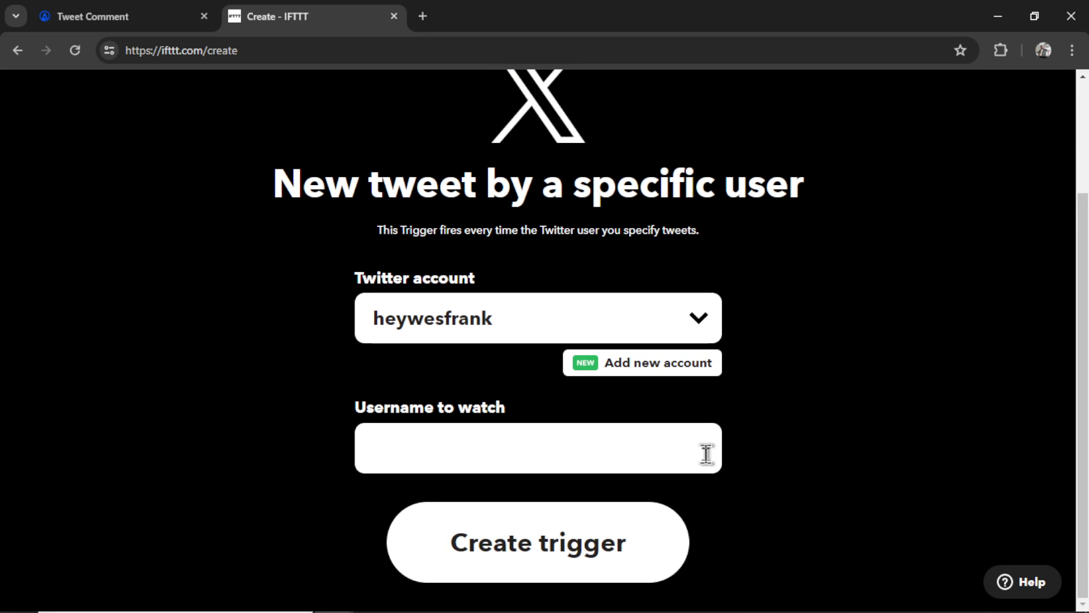
click(531, 453)
text(heywesfrank)
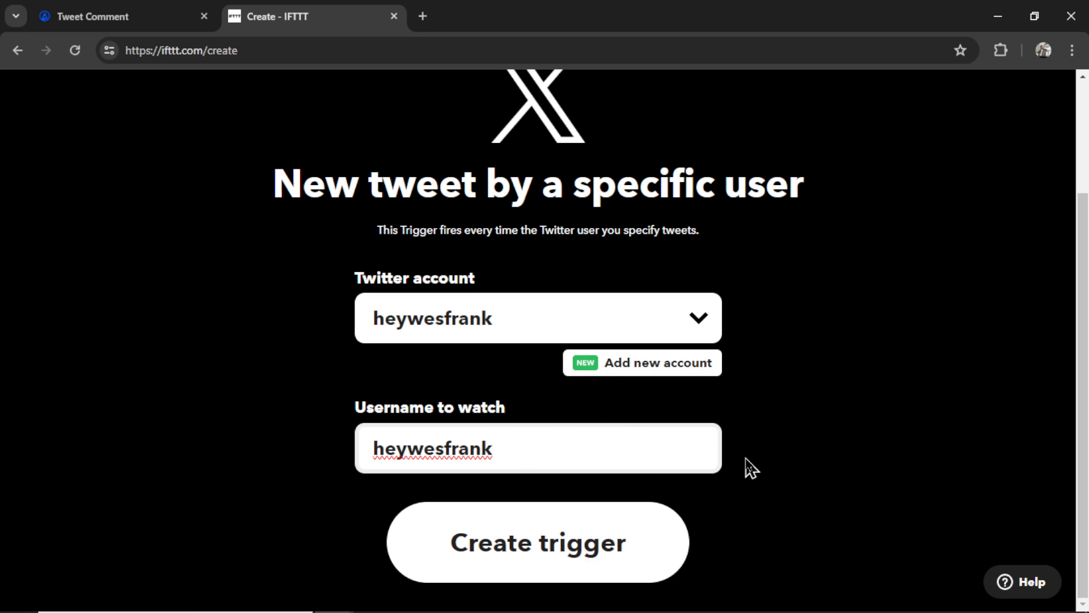
Save the trigger and choose Webhooks' 'Make a web request' as the Then That action
click(587, 539)
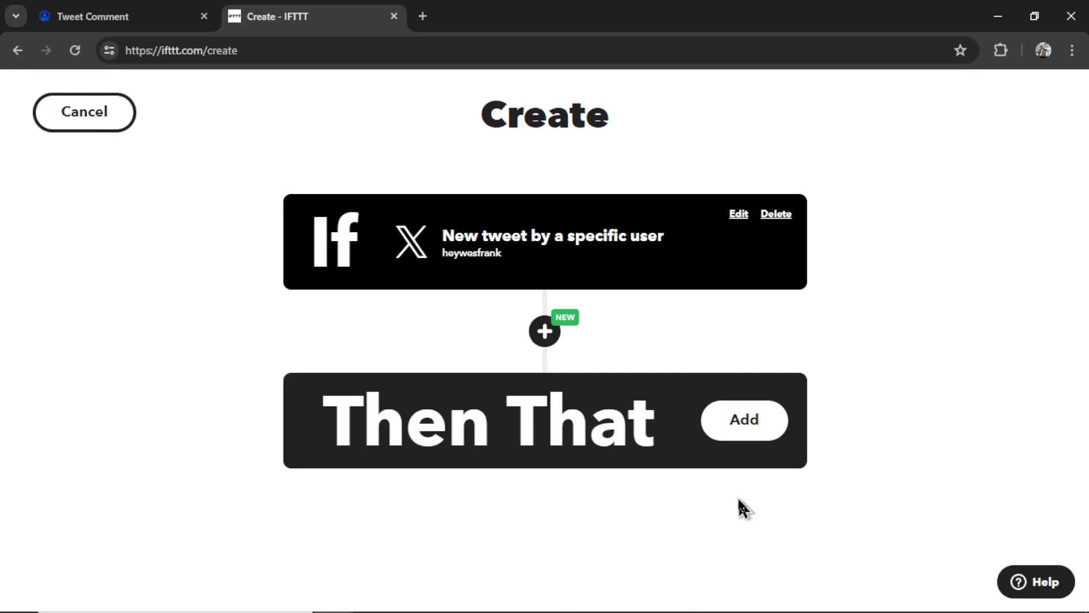
click(565, 430)
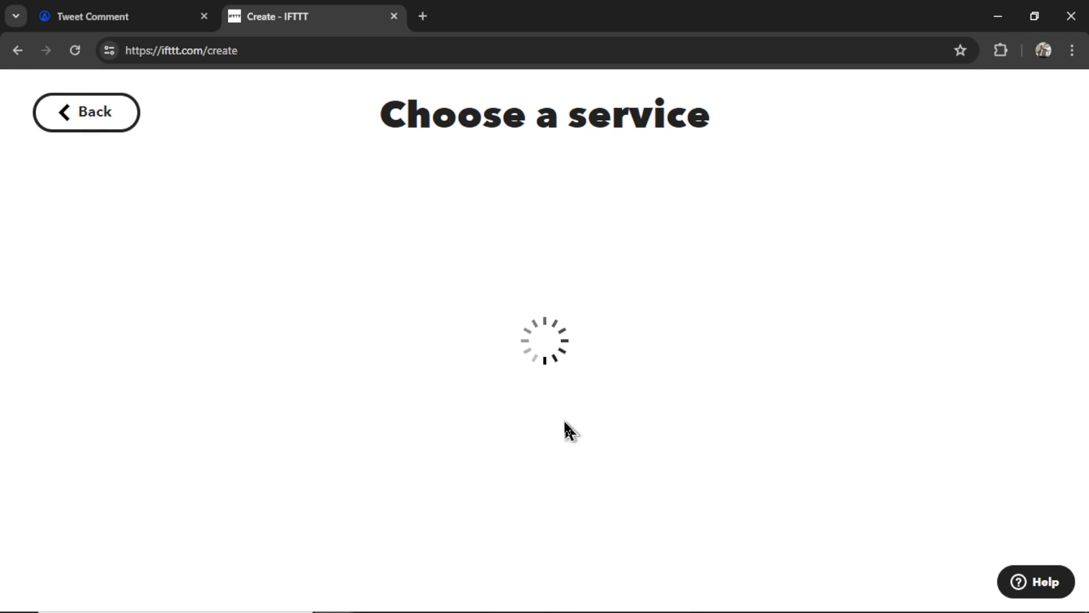
click(505, 295)
text(webh)
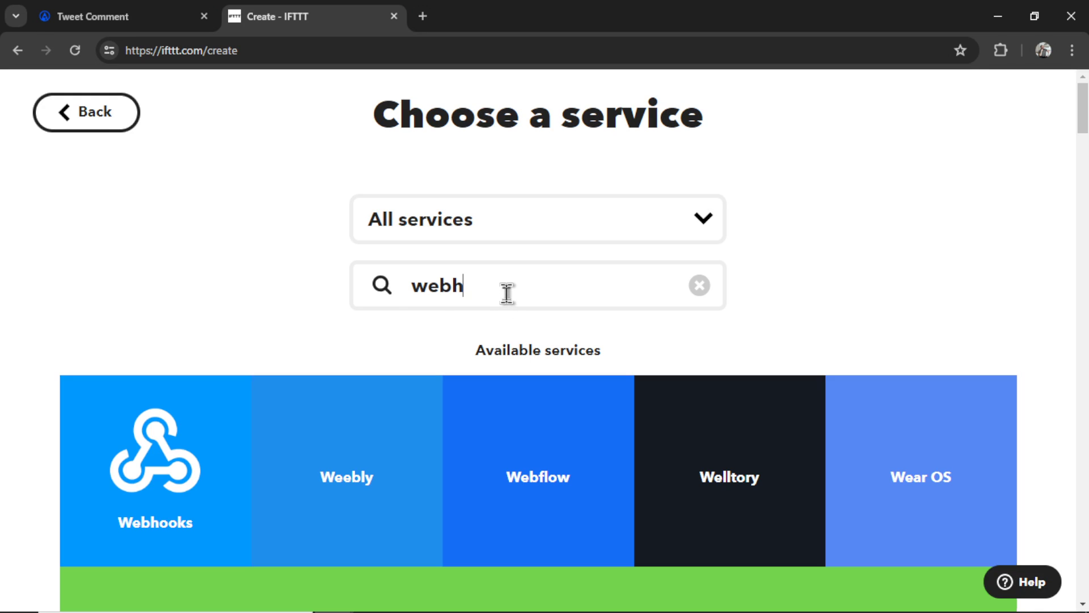
click(562, 462)
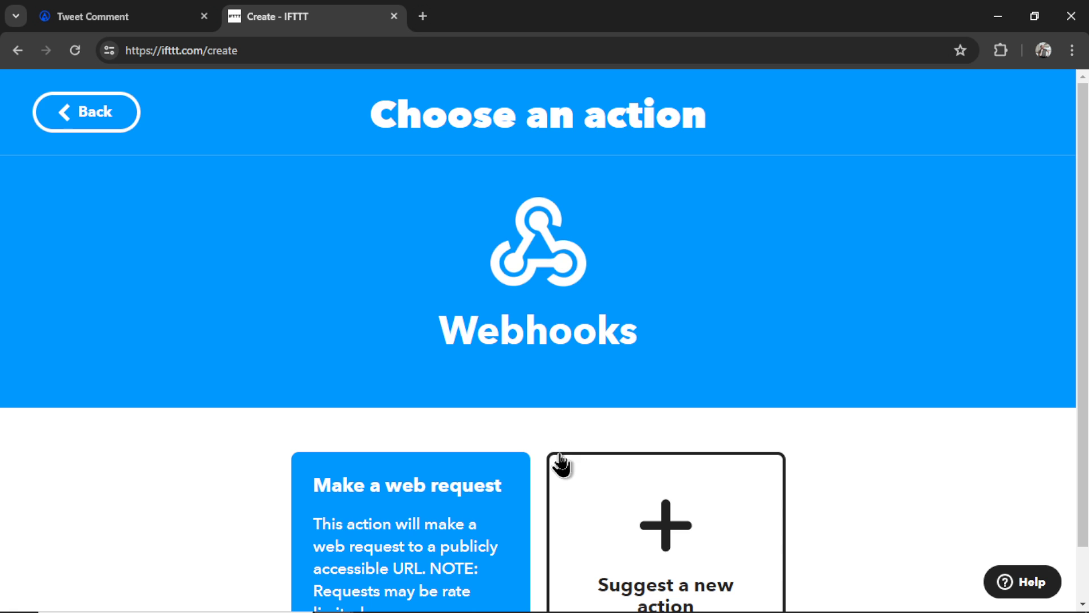
scroll(555, 453, down, 1)
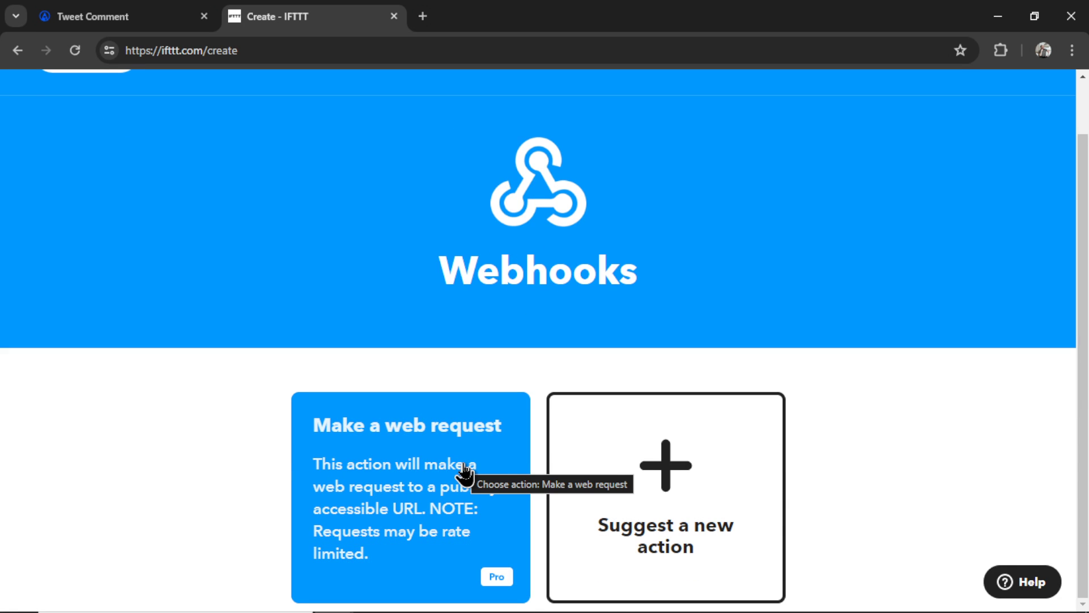
click(465, 472)
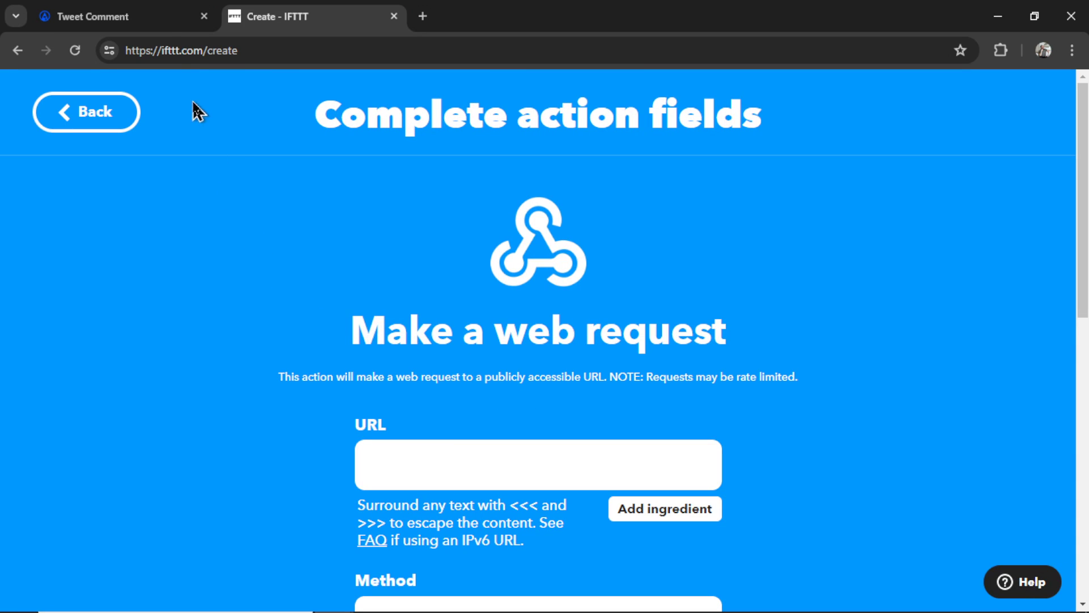
Copy AutoBlogger's webhook URL and paste it into the web request URL field
click(151, 22)
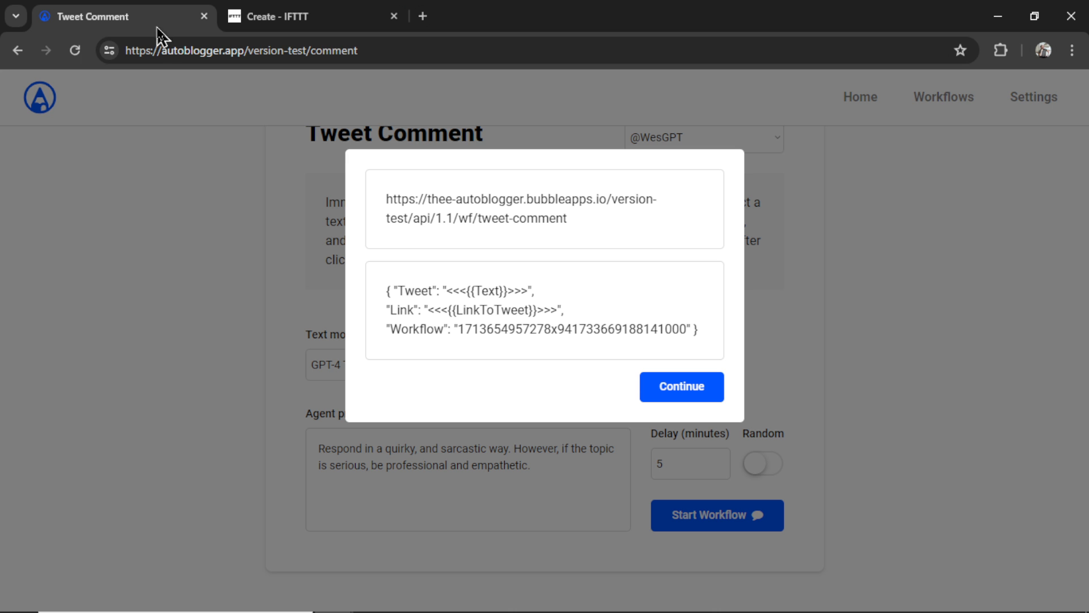
click(622, 230)
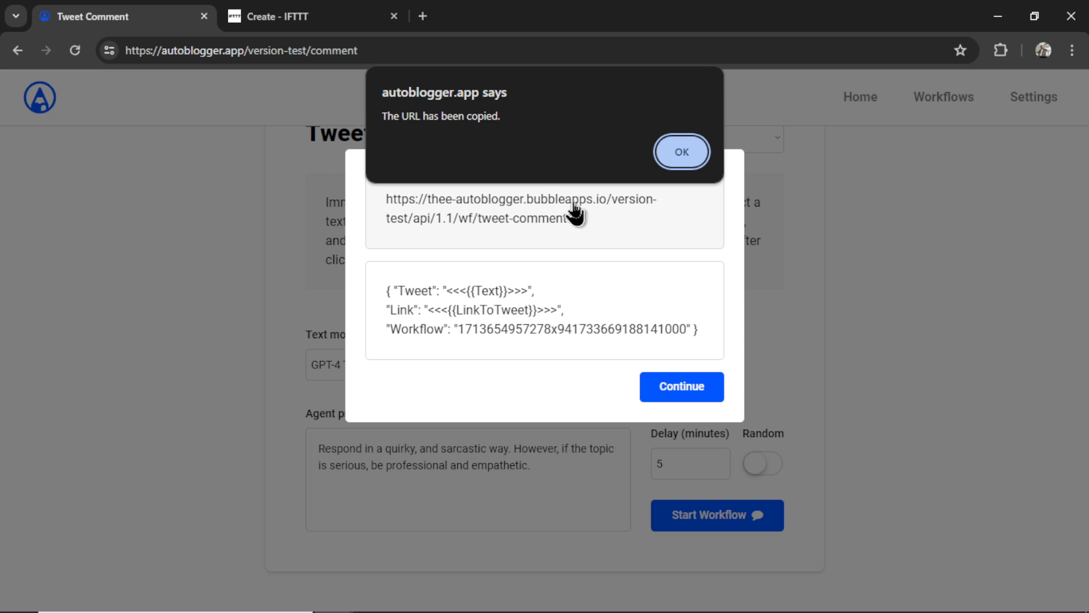
click(683, 152)
click(267, 16)
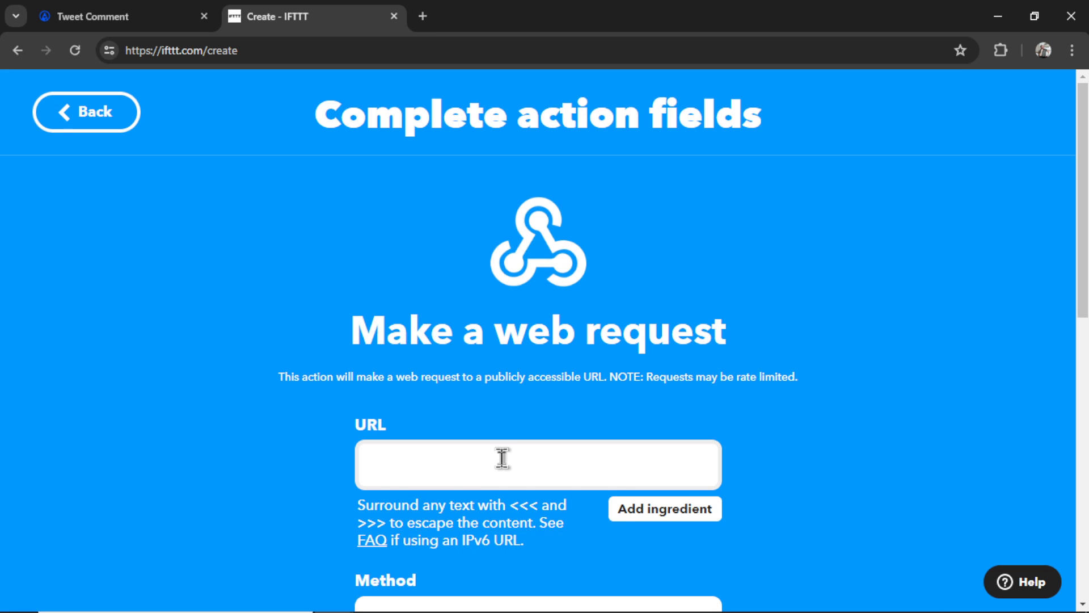
click(503, 457)
text(https://thee-autoblogger.bubbleapps.io/version-test/api/1.1/wf/tweet-comment)
Set the request method to POST and content type to application/json
scroll(786, 452, down, 5)
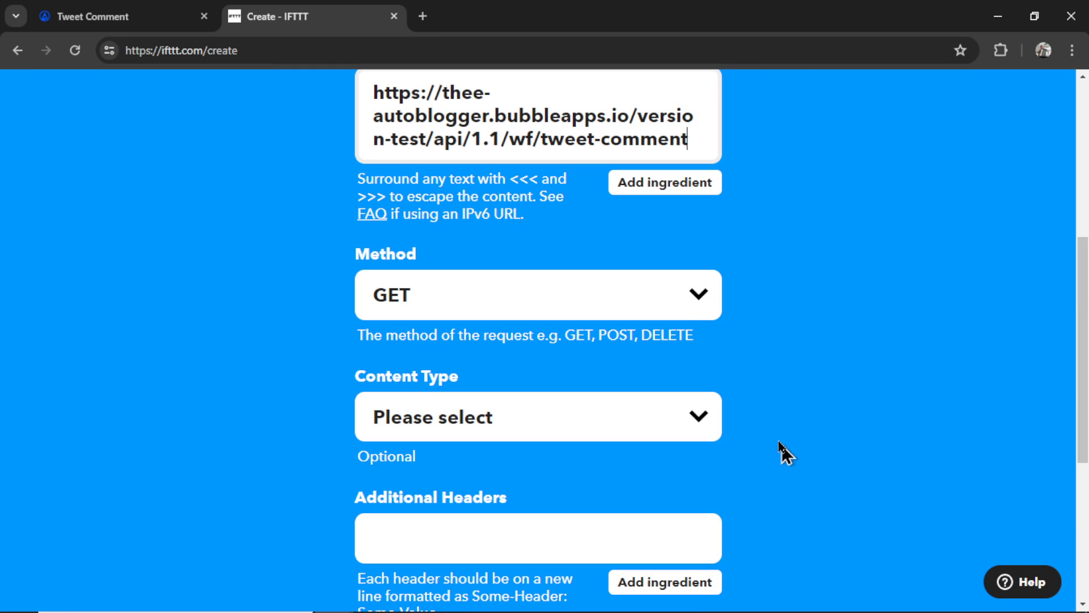
click(664, 311)
click(580, 358)
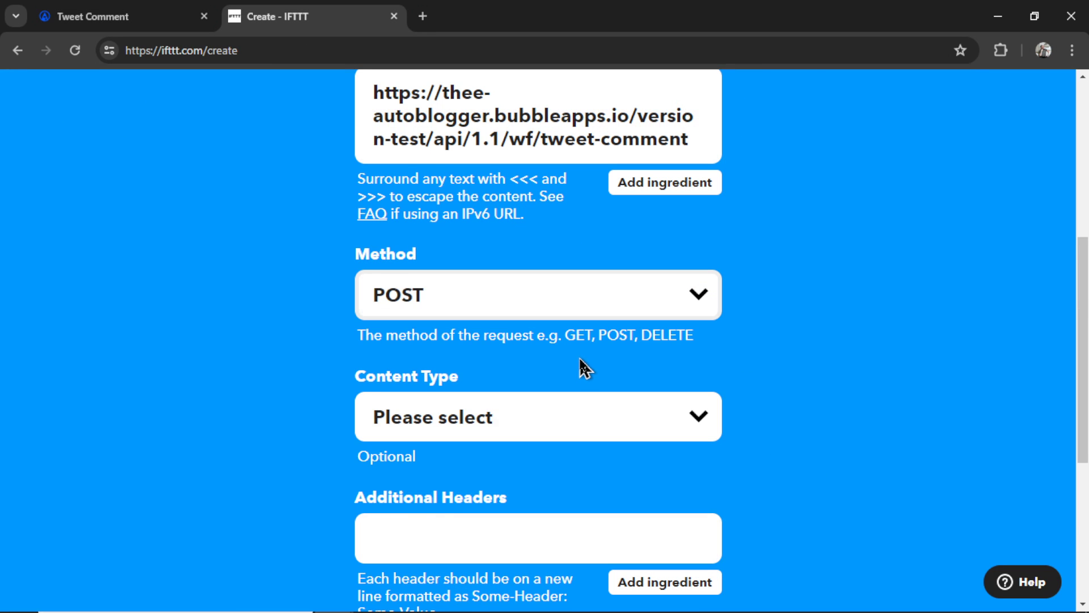
click(656, 434)
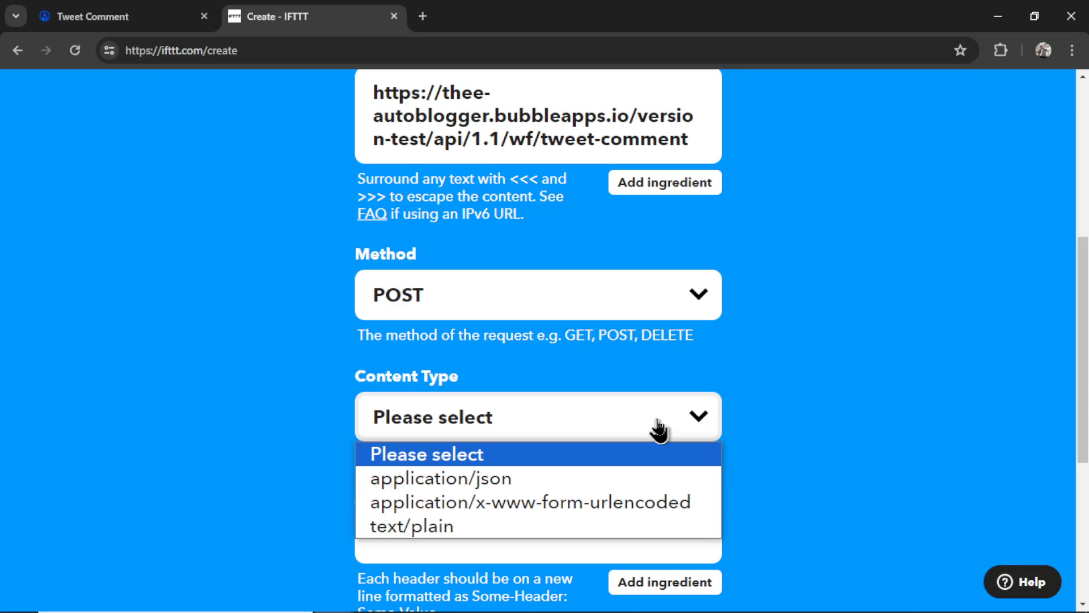
click(644, 484)
scroll(758, 514, down, 5)
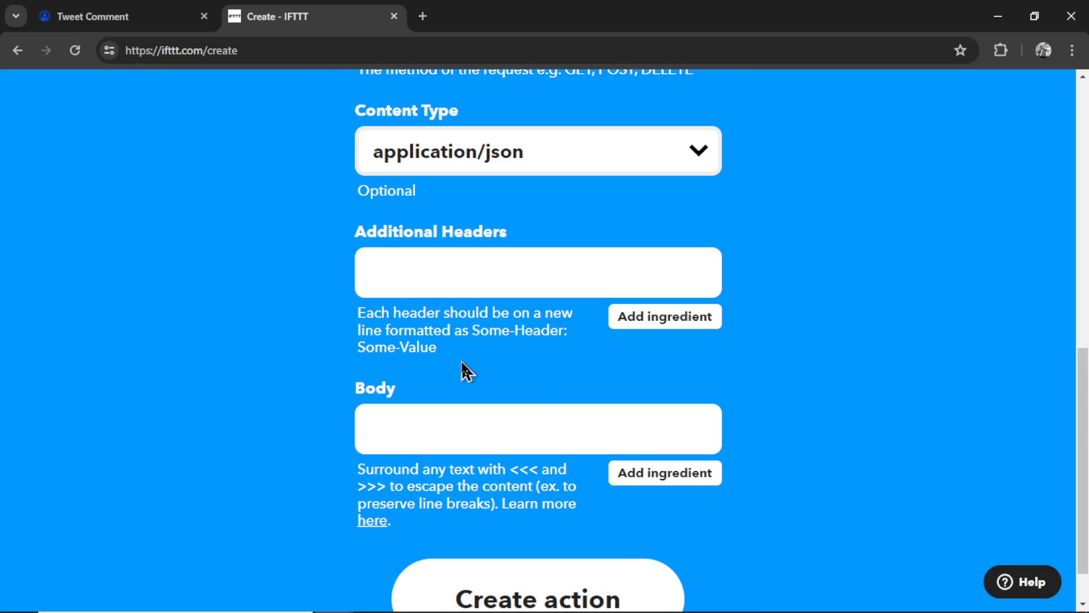
Copy AutoBlogger's JSON with Text, LinkToTweet and workflow id into the IFTTT Body field
click(133, 20)
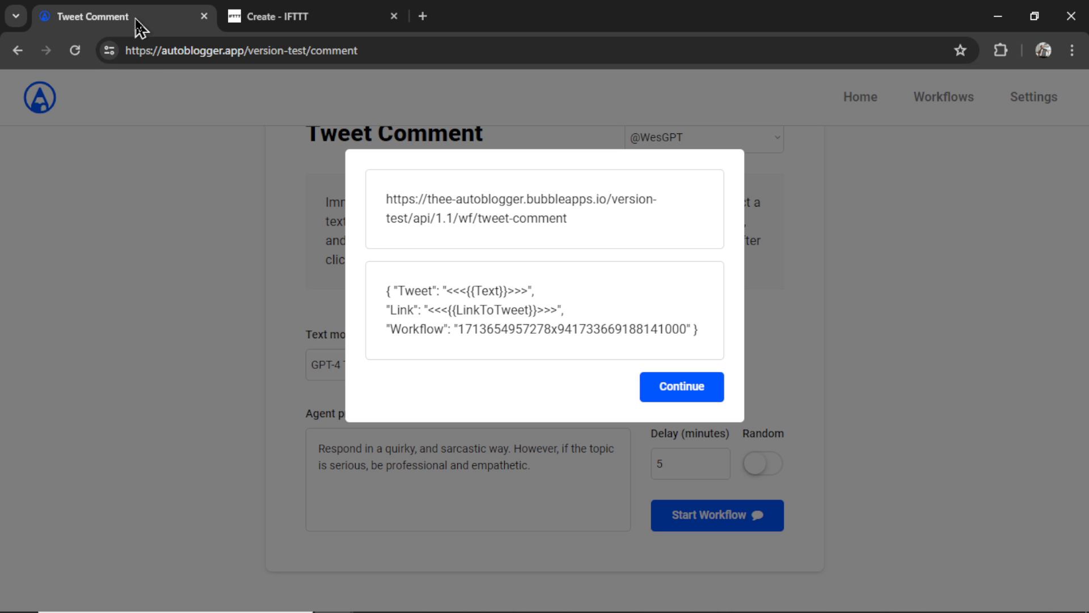
click(553, 317)
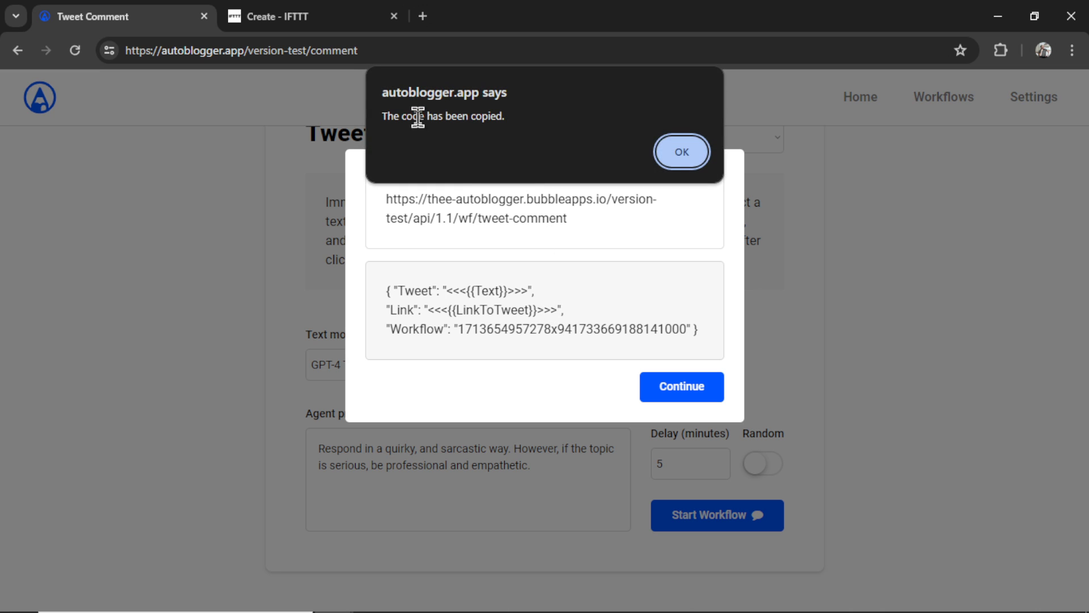
click(684, 156)
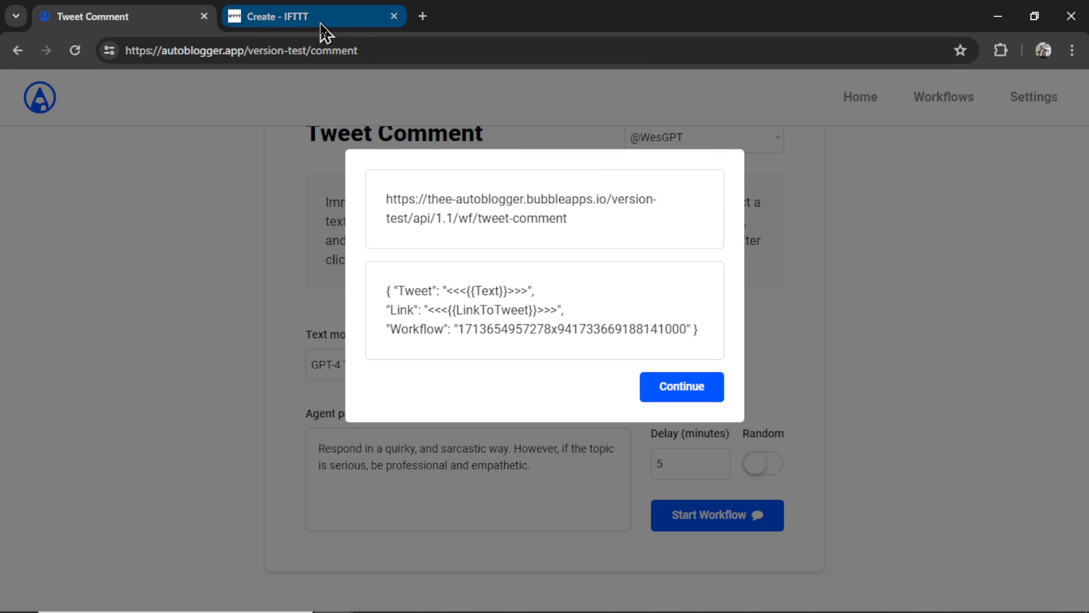
click(321, 24)
click(542, 429)
key(ctrl+v)
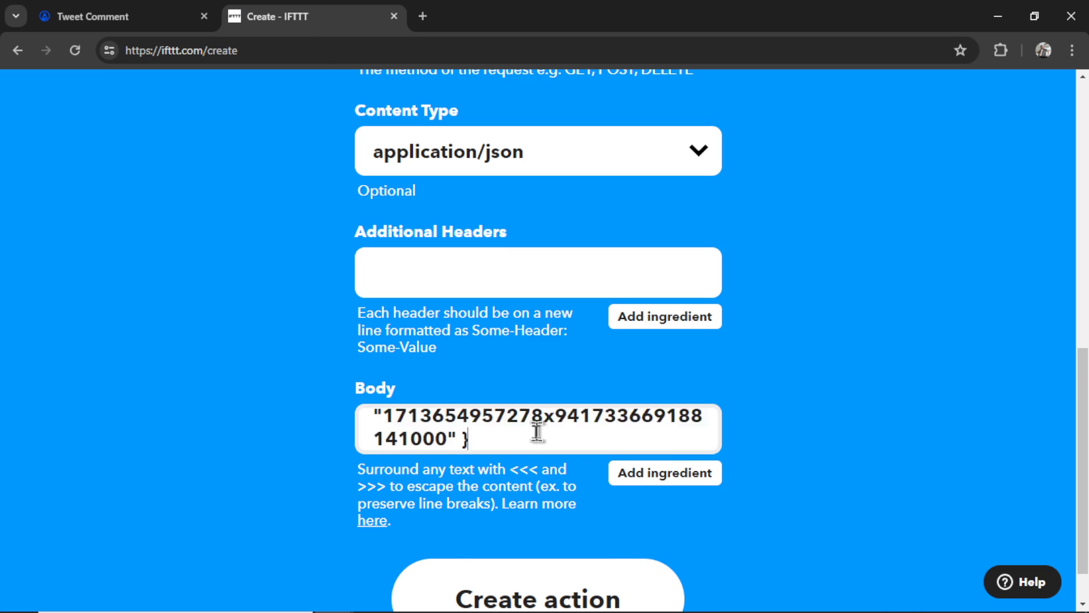
Save the web request action, finish the IFTTT applet until it shows Connected, and close its tab
scroll(681, 466, down, 3)
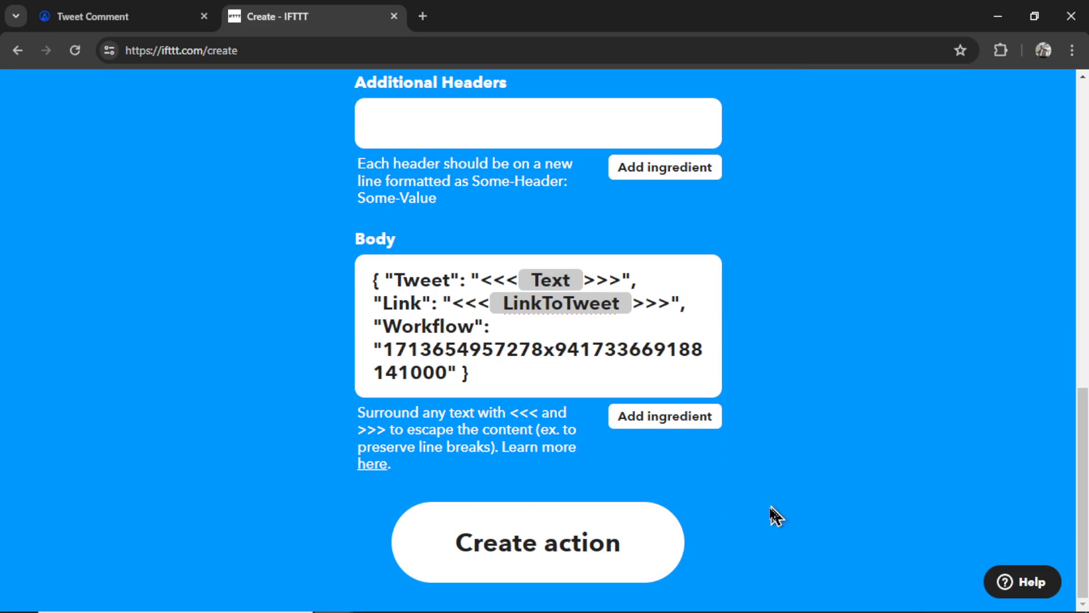
click(600, 562)
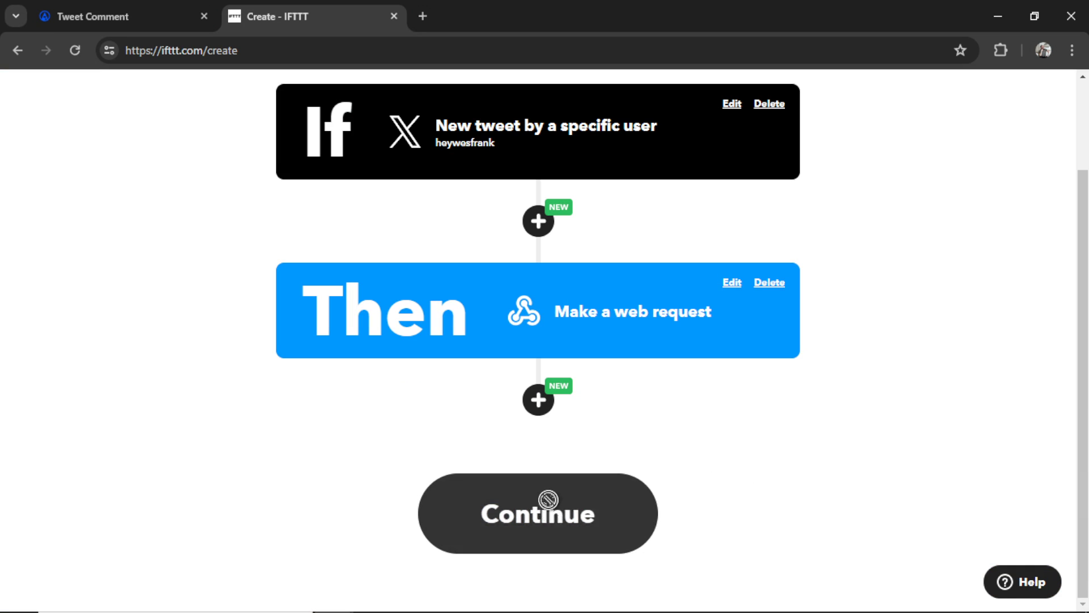
click(549, 507)
click(566, 505)
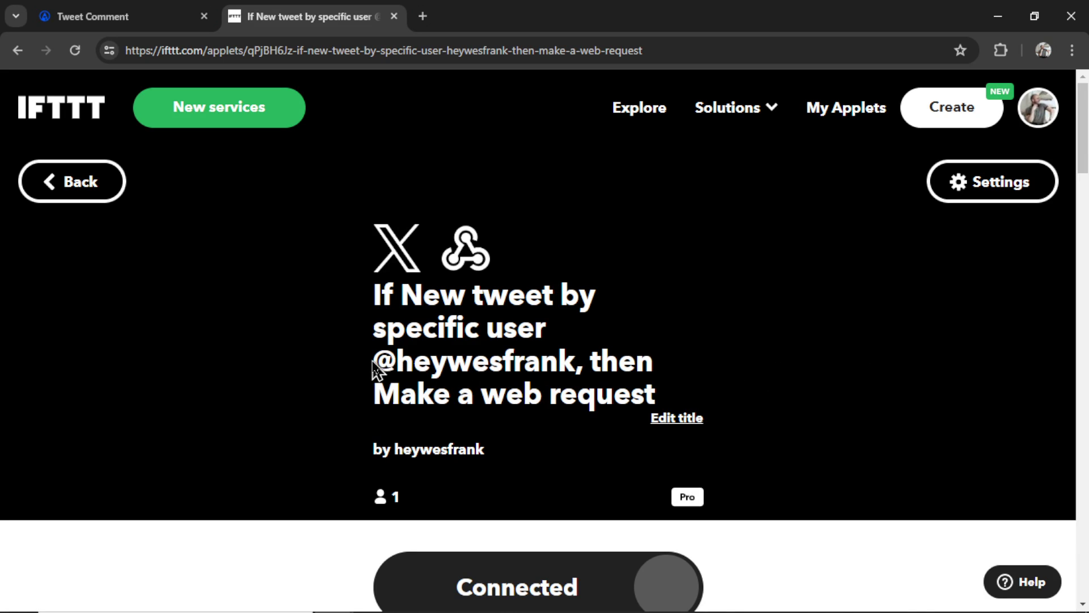
drag(372, 361, 578, 376)
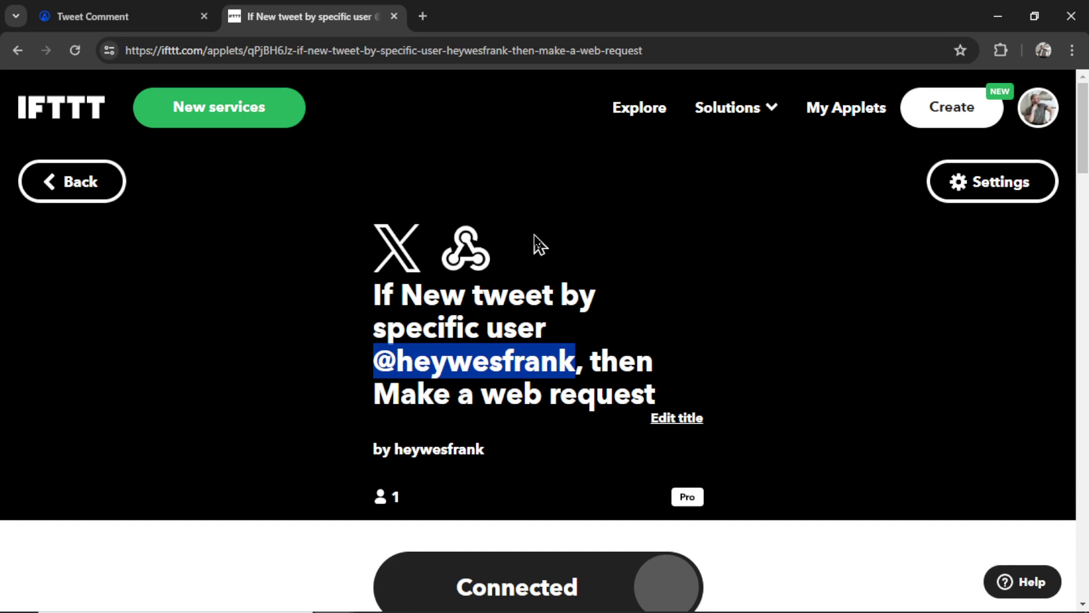
key(ctrl+w)
Dismiss the webhook dialog to see Tweet Comment listed as a 5-minute Commenter, then go to the X profile
click(682, 387)
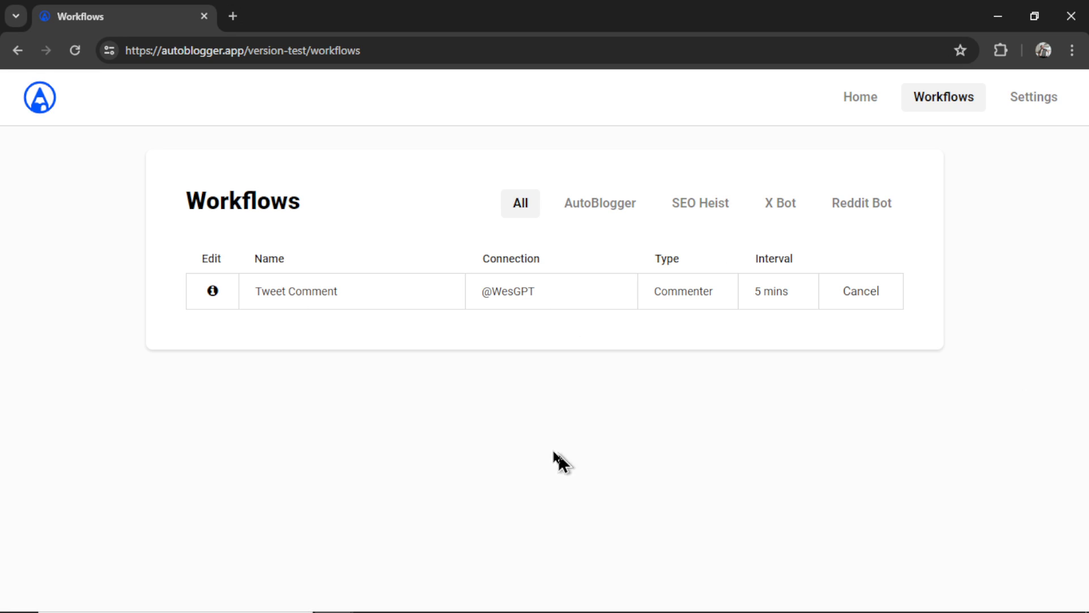
click(383, 296)
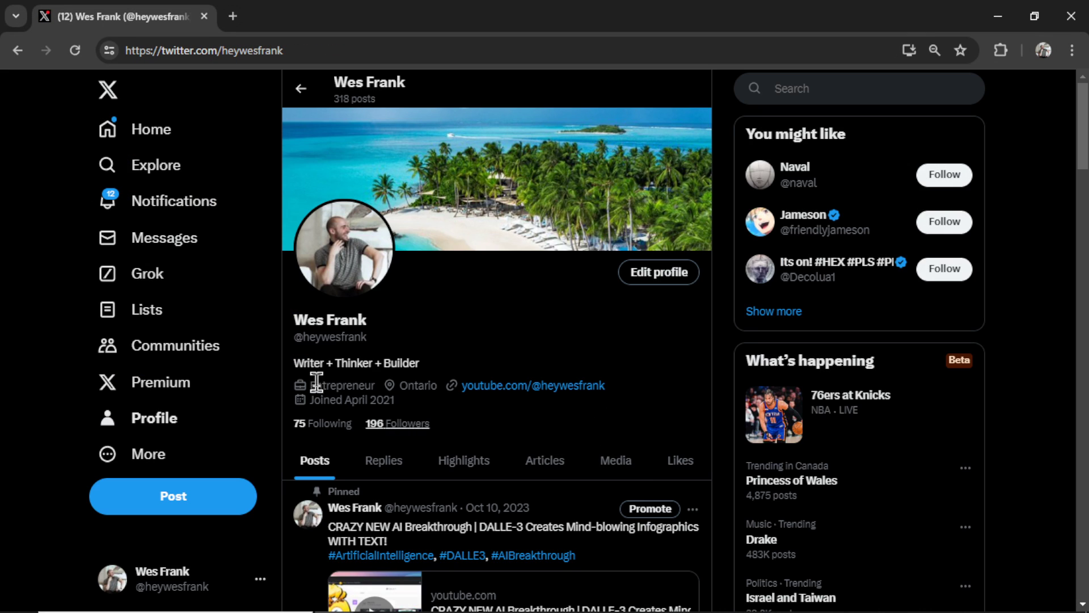
Post the question 'When are we going to send a rocket to the moon?' on X
click(230, 510)
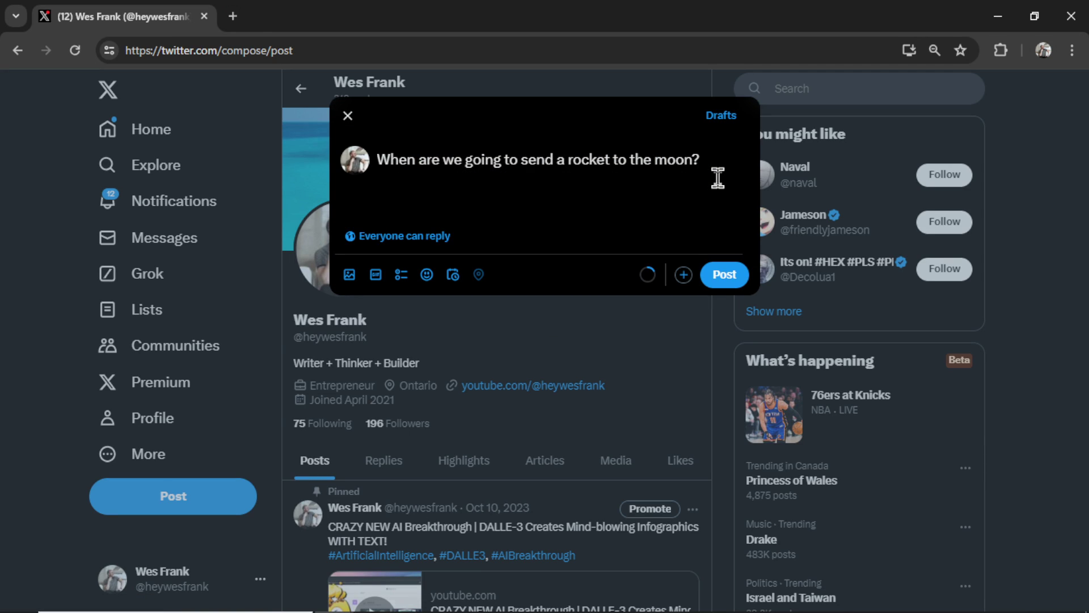
click(725, 274)
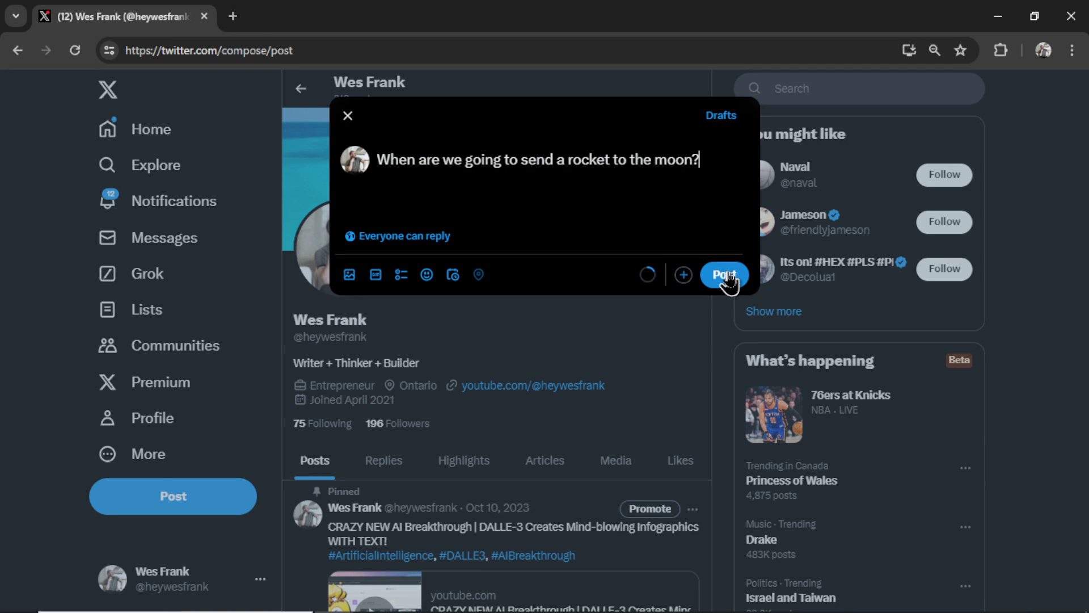